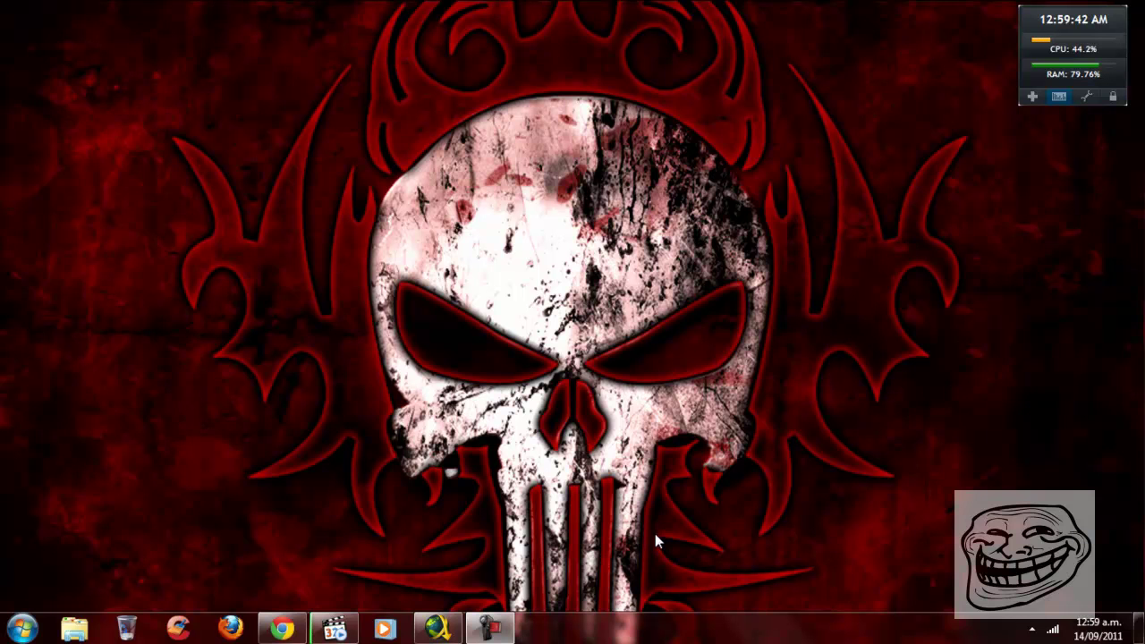
# Step: Restore JDownloader from the taskbar and exit it through Archivo > Salir
pyautogui.click(437, 628)
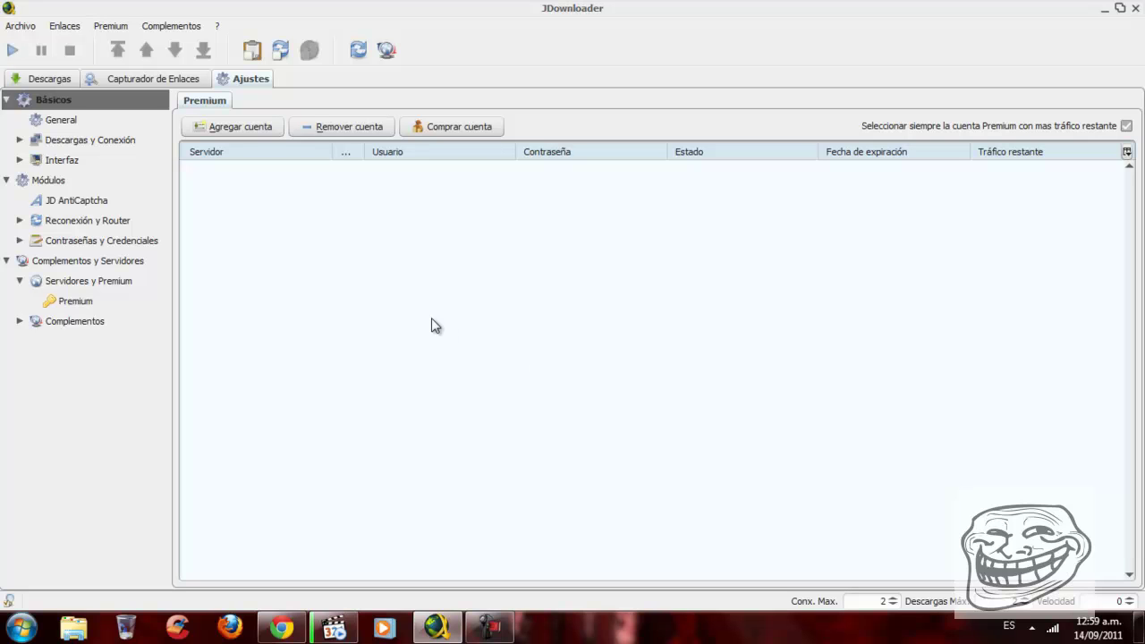
pyautogui.click(30, 30)
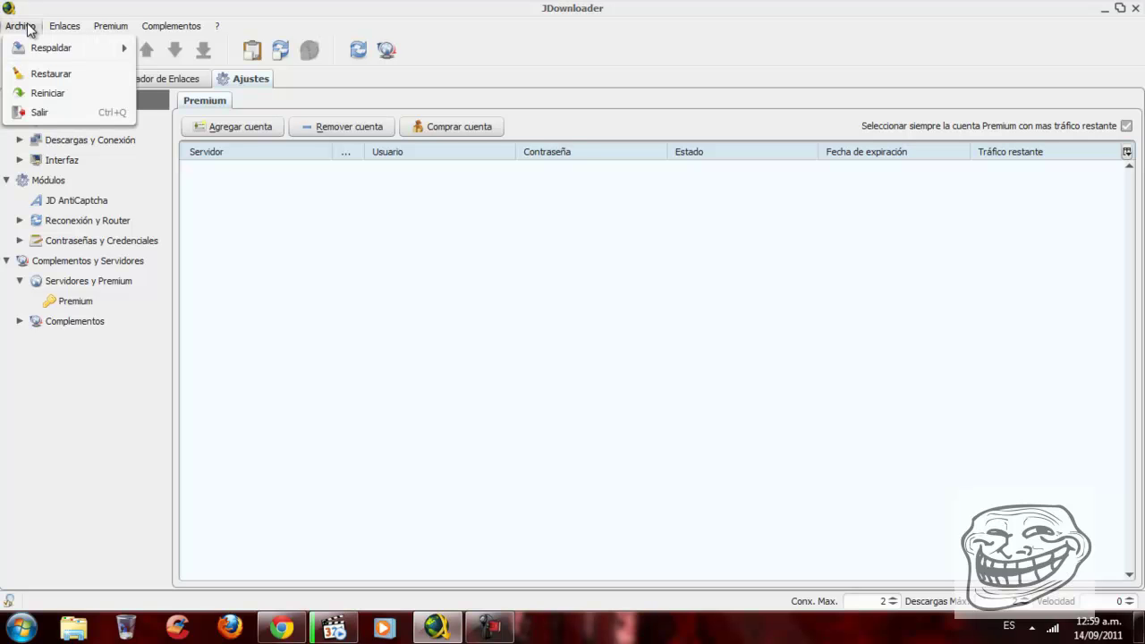
pyautogui.click(78, 118)
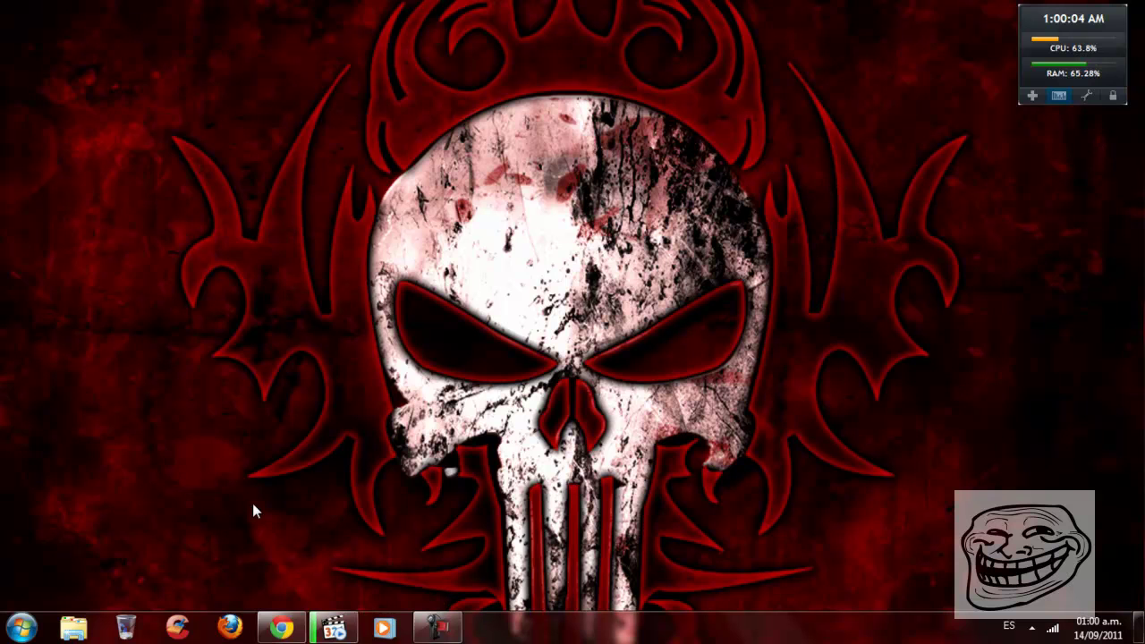
# Step: Open Windows Explorer on the Descargas folder under Favoritos
pyautogui.click(73, 626)
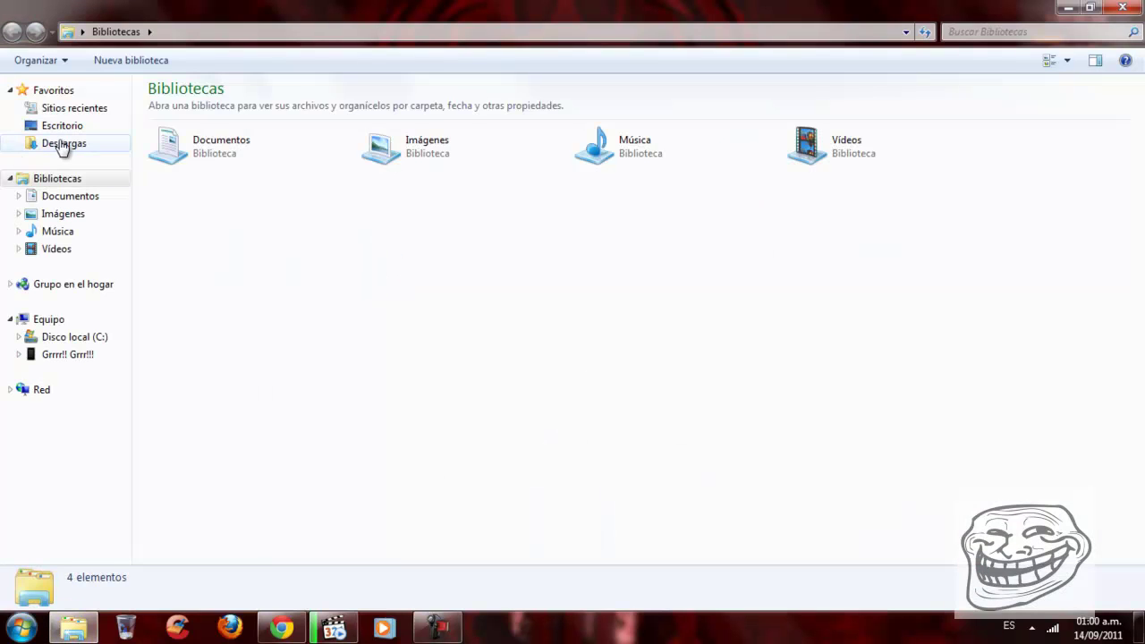
pyautogui.click(63, 145)
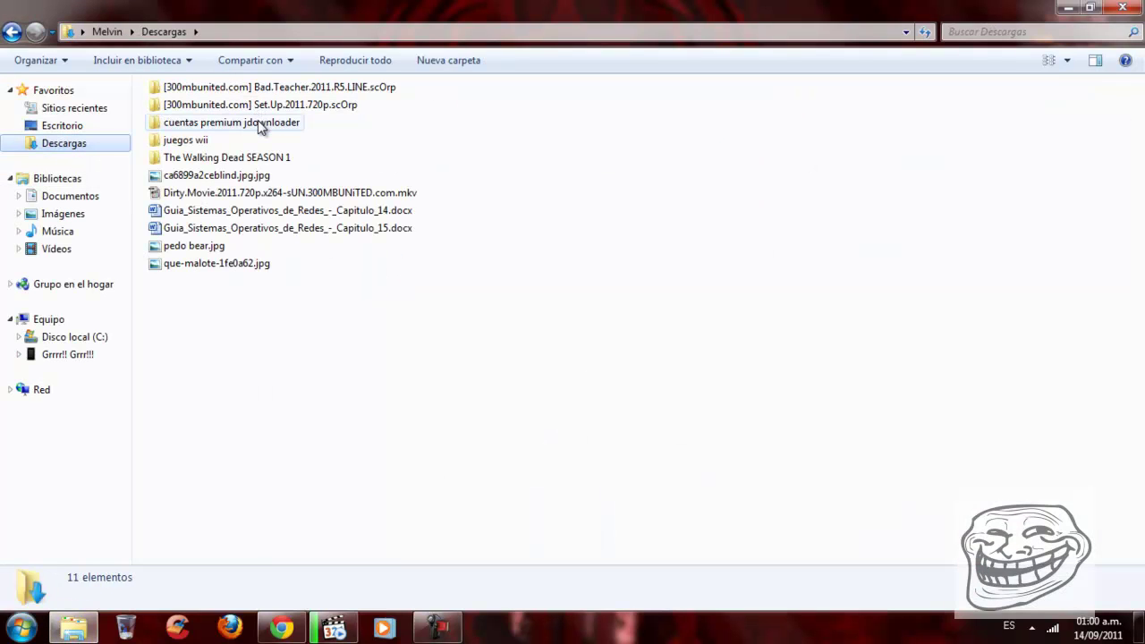
# Step: Open cuentas premium jdownloader > Cuentas > database.script in Bloc de notas
pyautogui.doubleClick(259, 123)
pyautogui.doubleClick(161, 107)
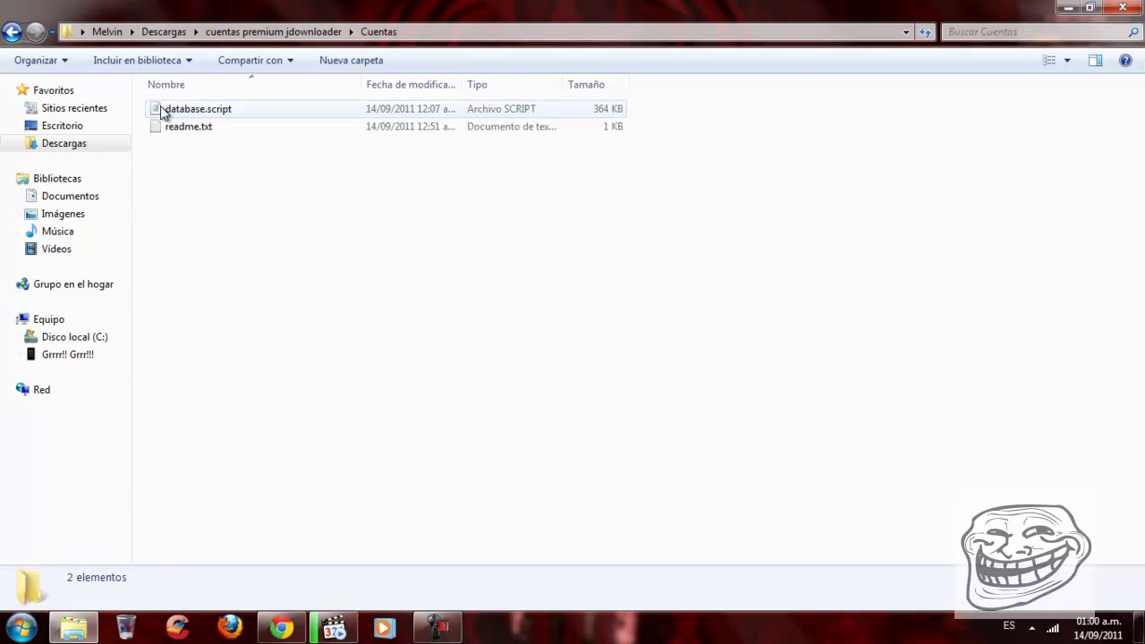
pyautogui.click(184, 112)
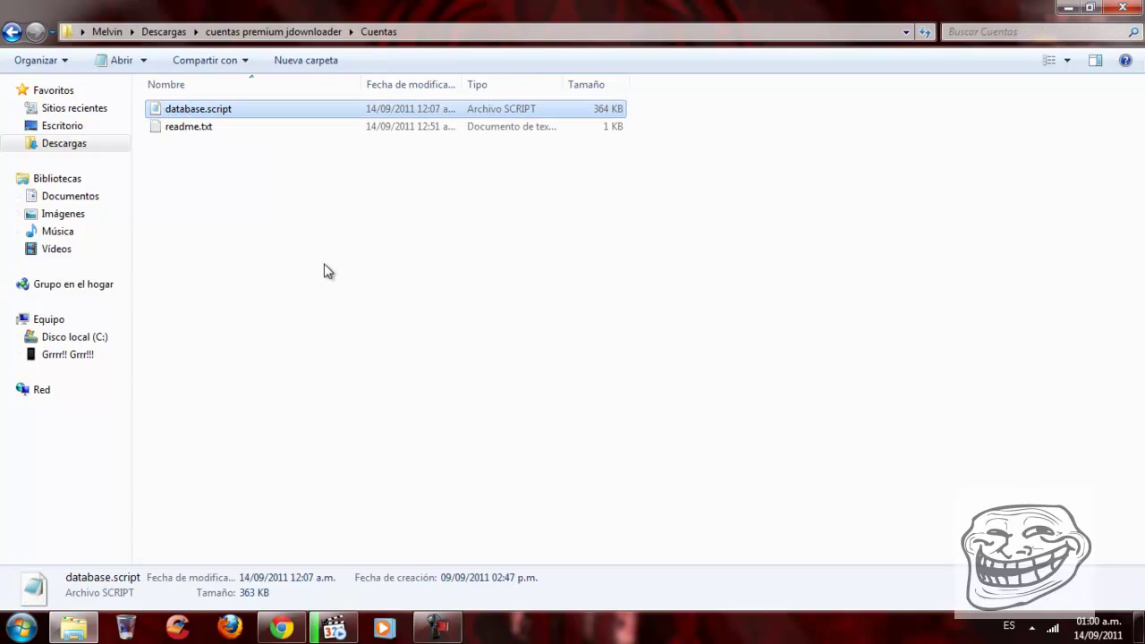
pyautogui.rightClick(200, 115)
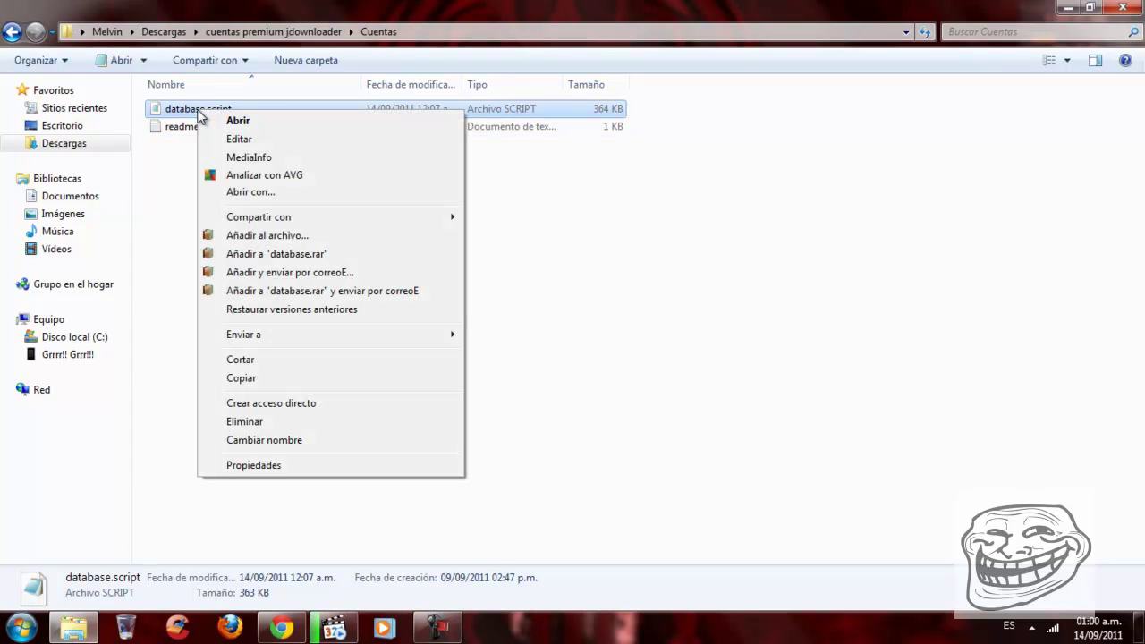
pyautogui.click(342, 195)
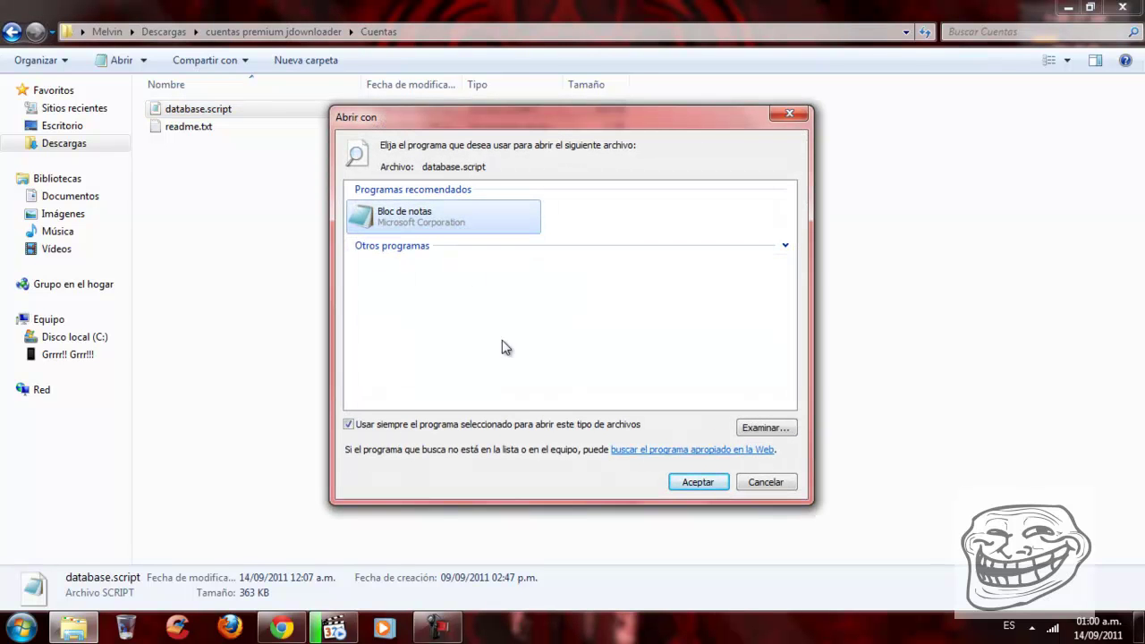
pyautogui.click(697, 483)
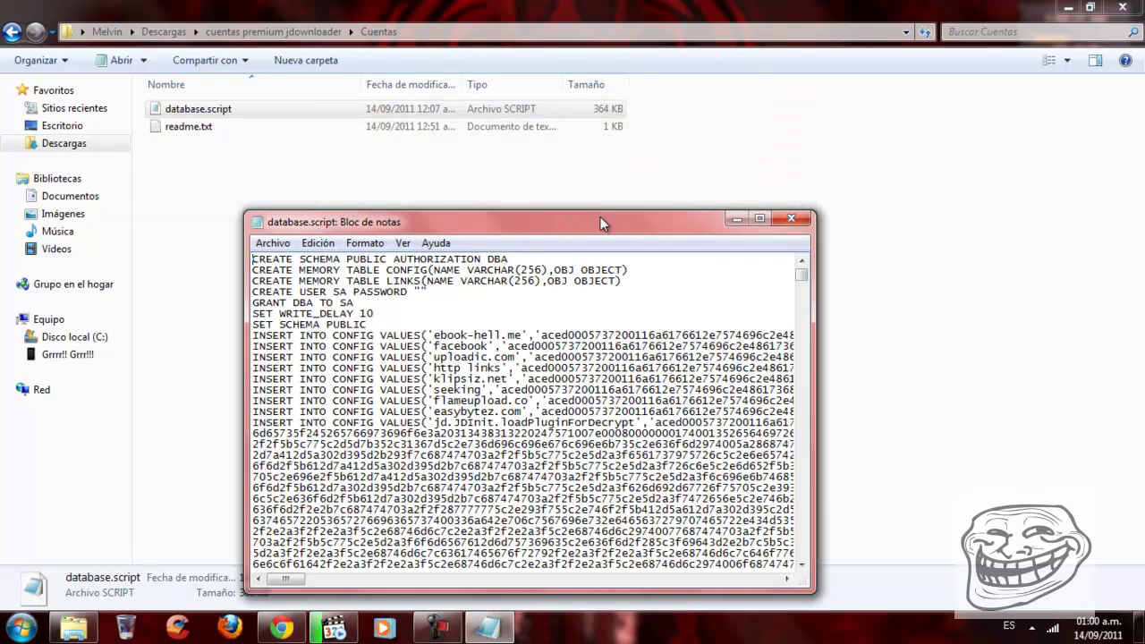
# Step: Maximize the Notepad window and clear stray text selections
pyautogui.click(760, 218)
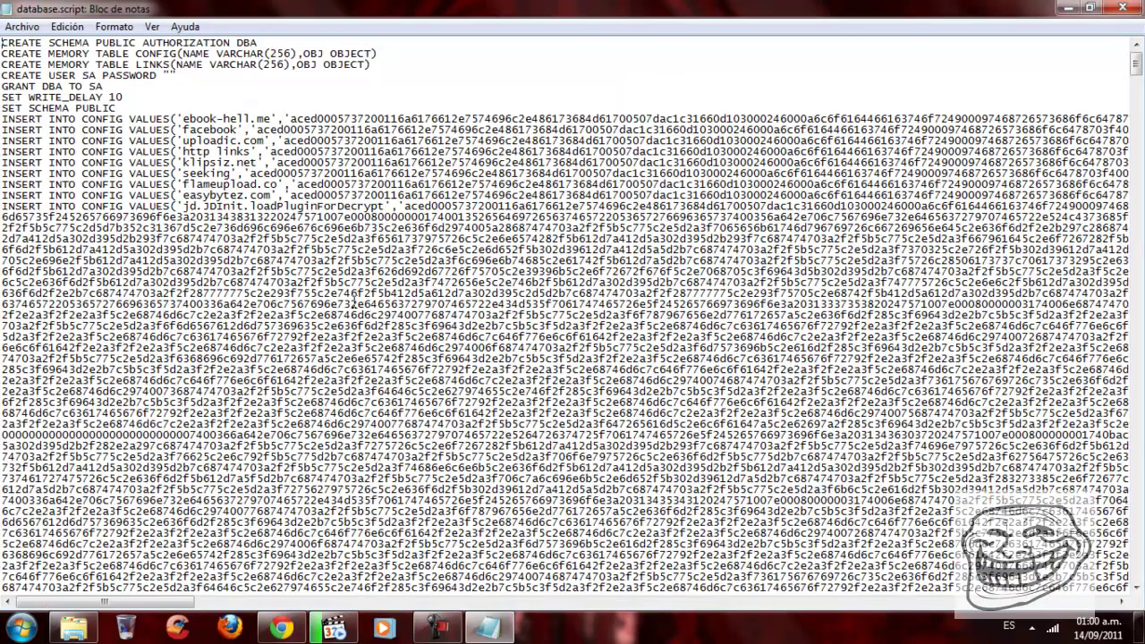
pyautogui.moveTo(352, 304); pyautogui.dragTo(443, 358)
pyautogui.click(443, 358)
pyautogui.moveTo(459, 250); pyautogui.dragTo(566, 315)
pyautogui.click(304, 238)
# Step: Search for 'account' and scroll down to the AccountController line
pyautogui.click(67, 27)
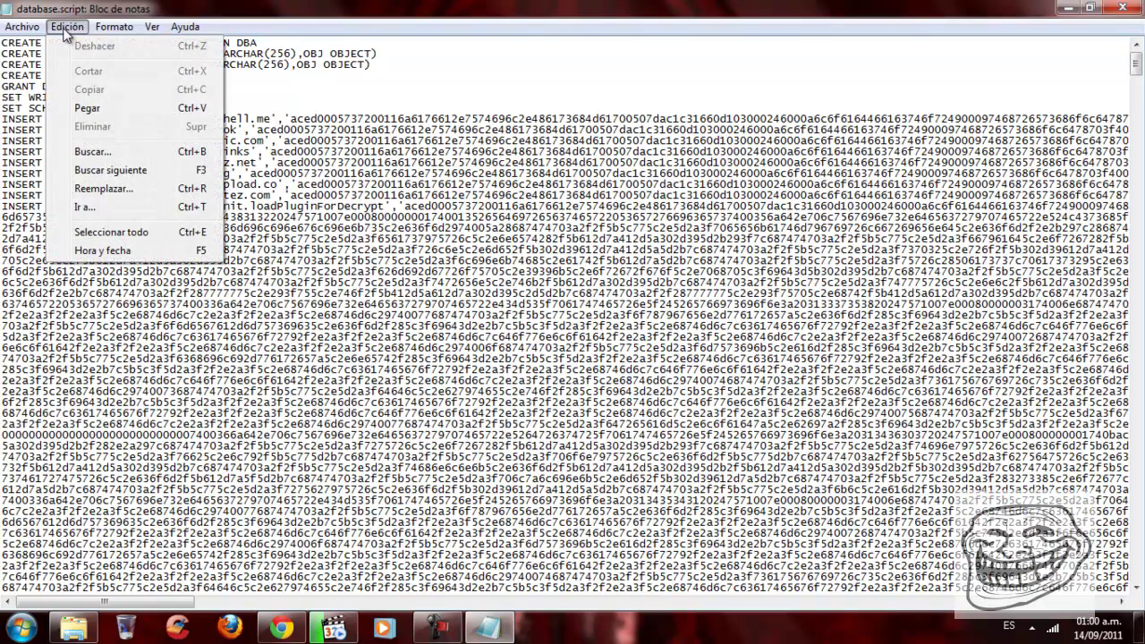
pyautogui.click(121, 152)
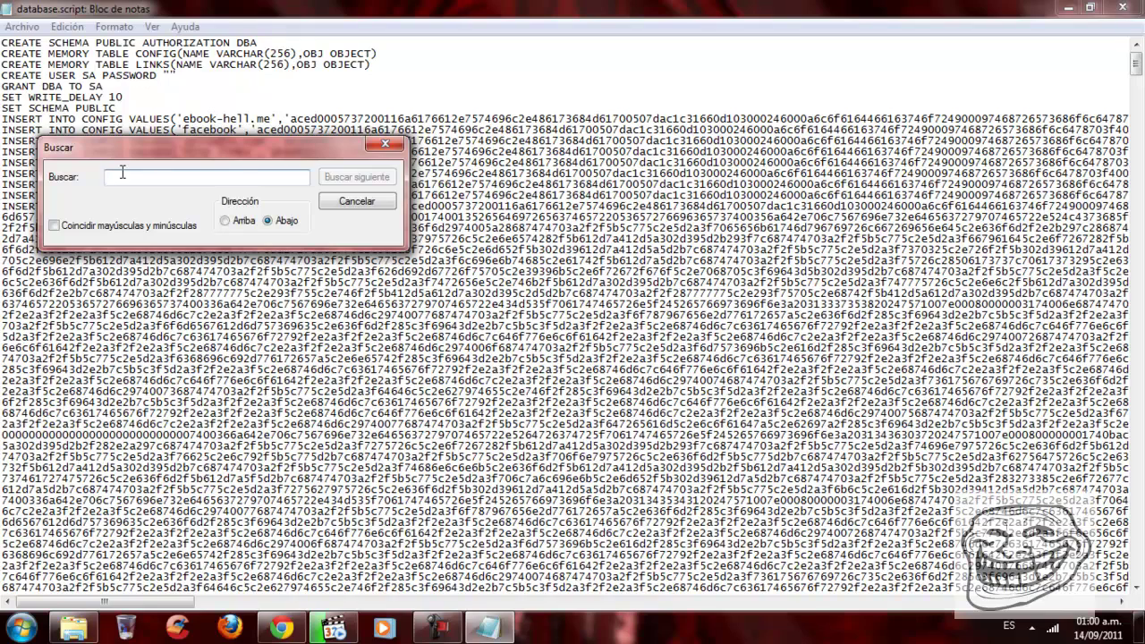
pyautogui.write('account')
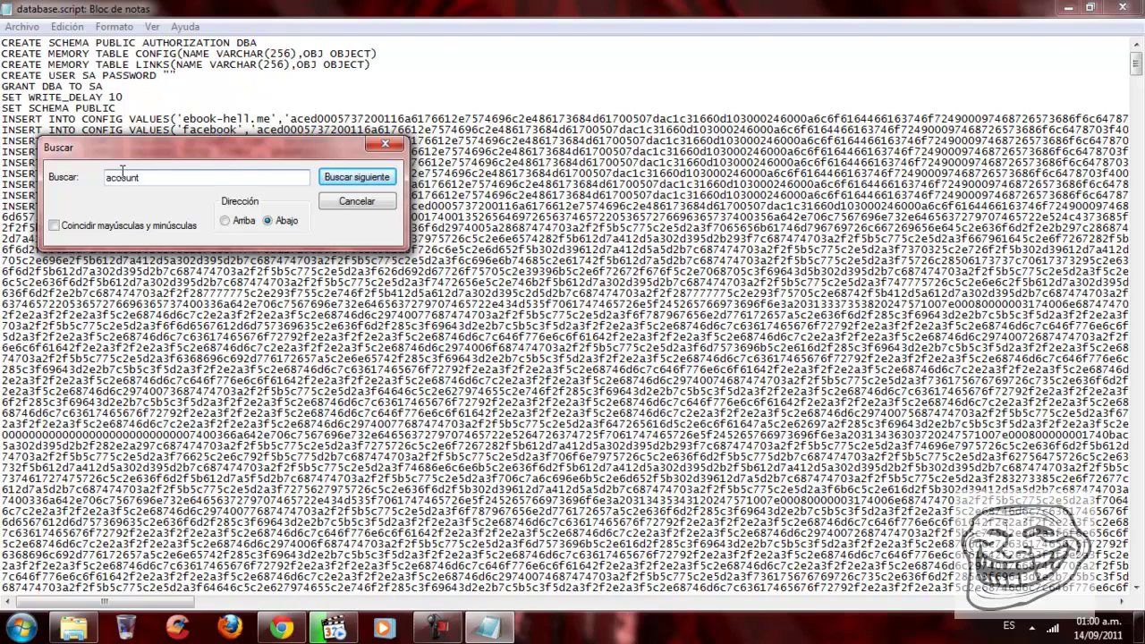
pyautogui.press('Return')
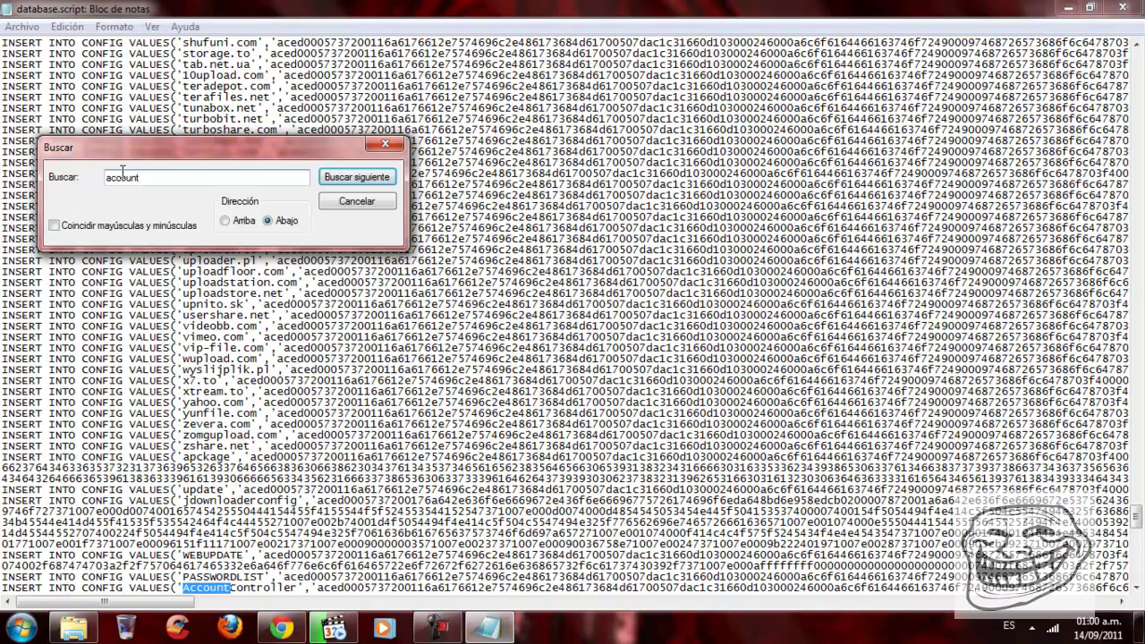
pyautogui.click(386, 144)
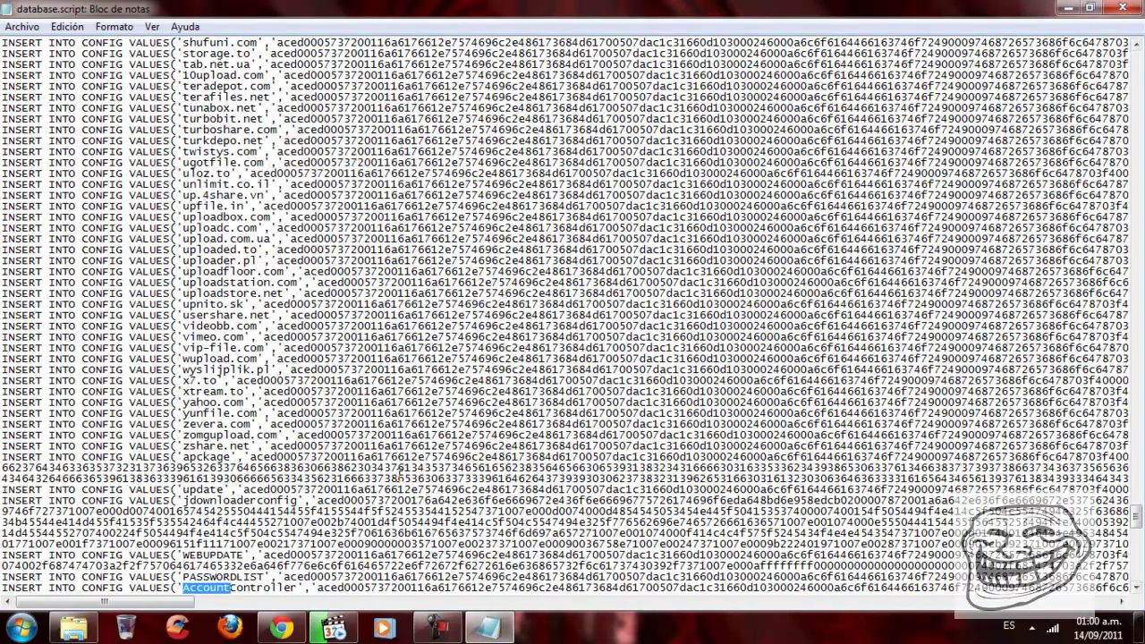
pyautogui.scroll(-3, 1137, 519)
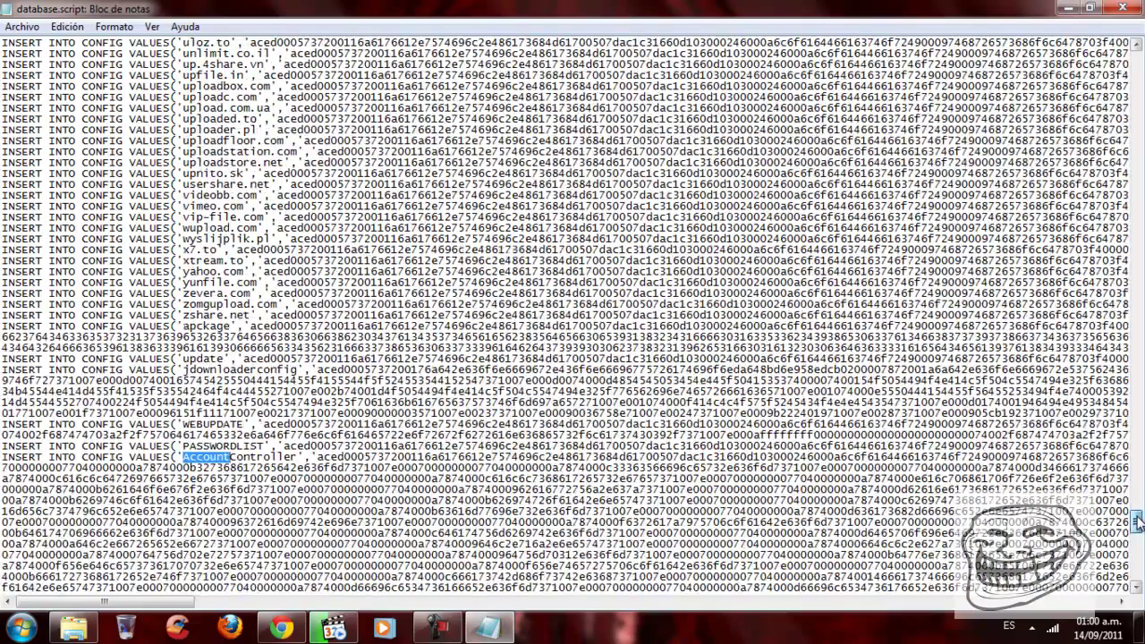
pyautogui.scroll(-3, 1137, 528)
pyautogui.scroll(-1, 1137, 528)
pyautogui.scroll(-2, 1137, 528)
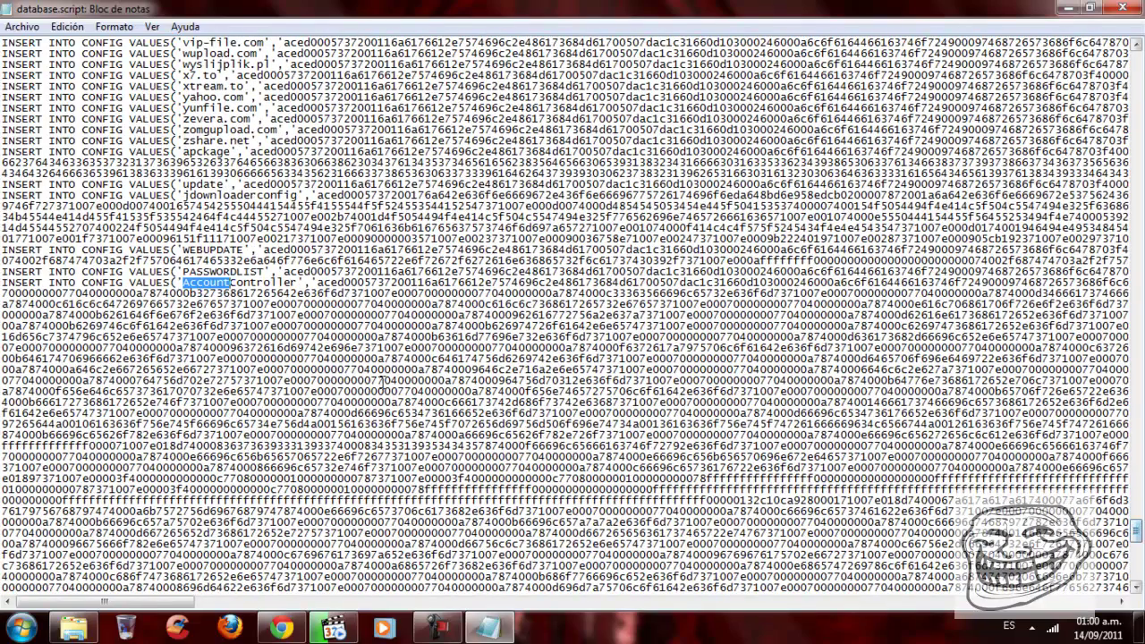
pyautogui.click(204, 270)
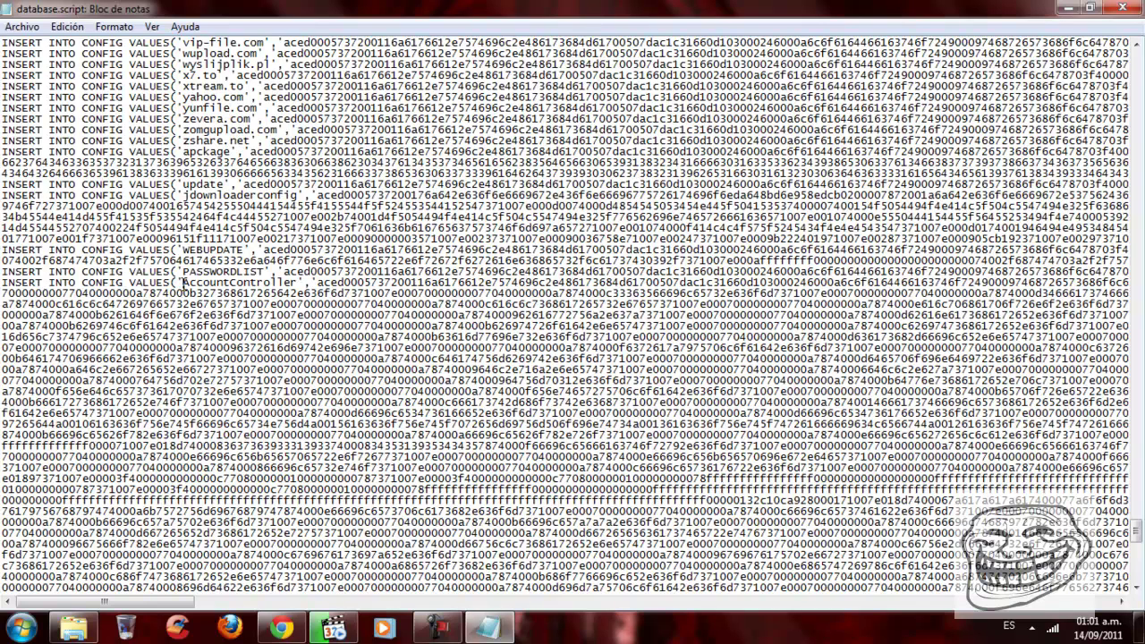
# Step: Select the AccountController entry's long hex value string
pyautogui.moveTo(182, 283); pyautogui.dragTo(573, 487)
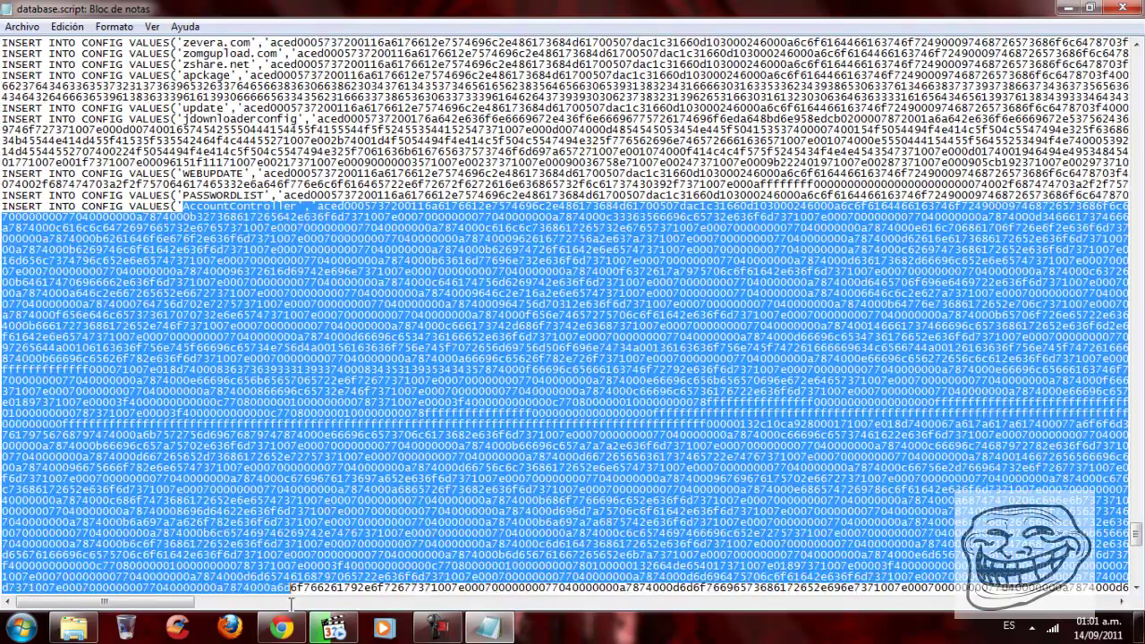
pyautogui.moveTo(573, 490)
pyautogui.mouseDown()
pyautogui.moveTo(298, 577)
pyautogui.moveTo(309, 591)
pyautogui.moveTo(333, 589)
pyautogui.moveTo(517, 512)
pyautogui.mouseUp()
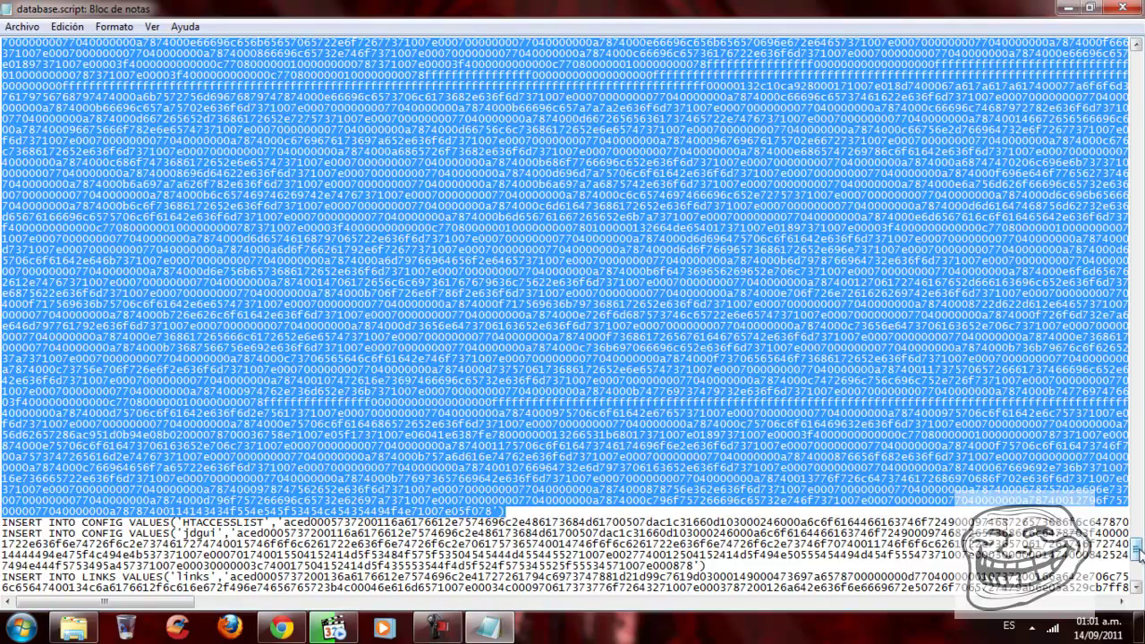
pyautogui.moveTo(1135, 550); pyautogui.dragTo(1136, 535)
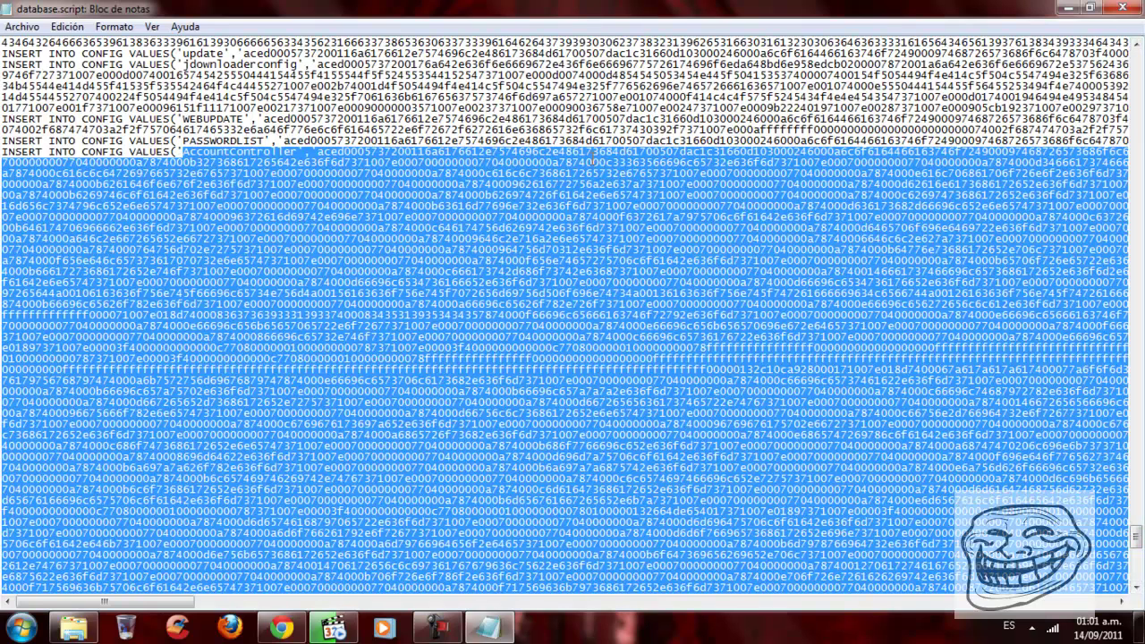
pyautogui.moveTo(1136, 541); pyautogui.dragTo(1137, 553)
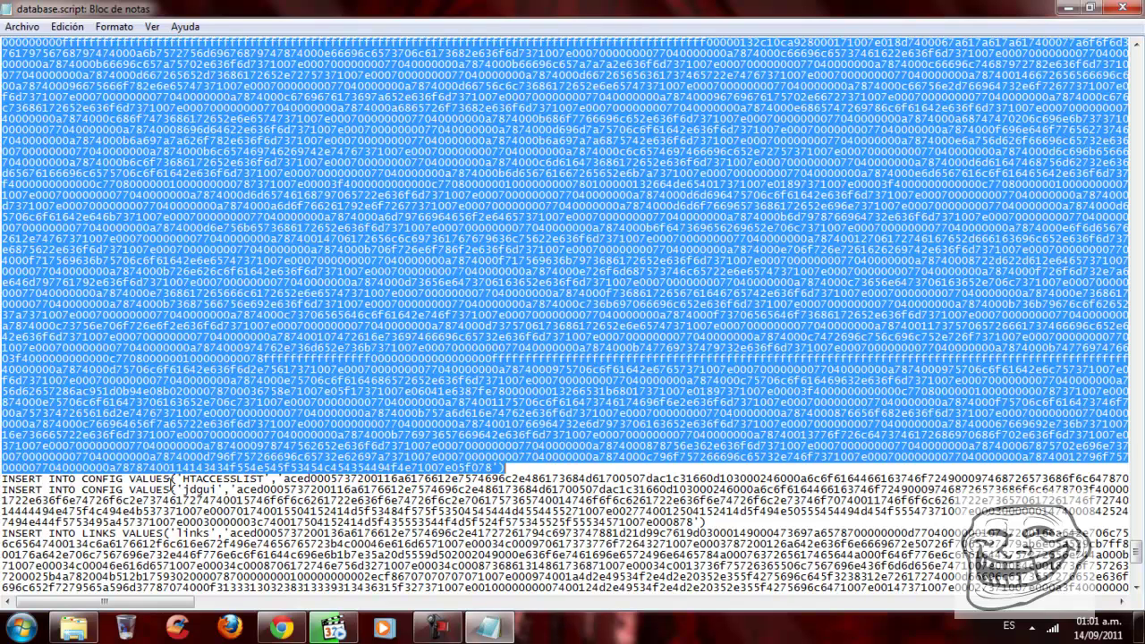
# Step: Copy the selected hex block and close Notepad
pyautogui.rightClick(191, 207)
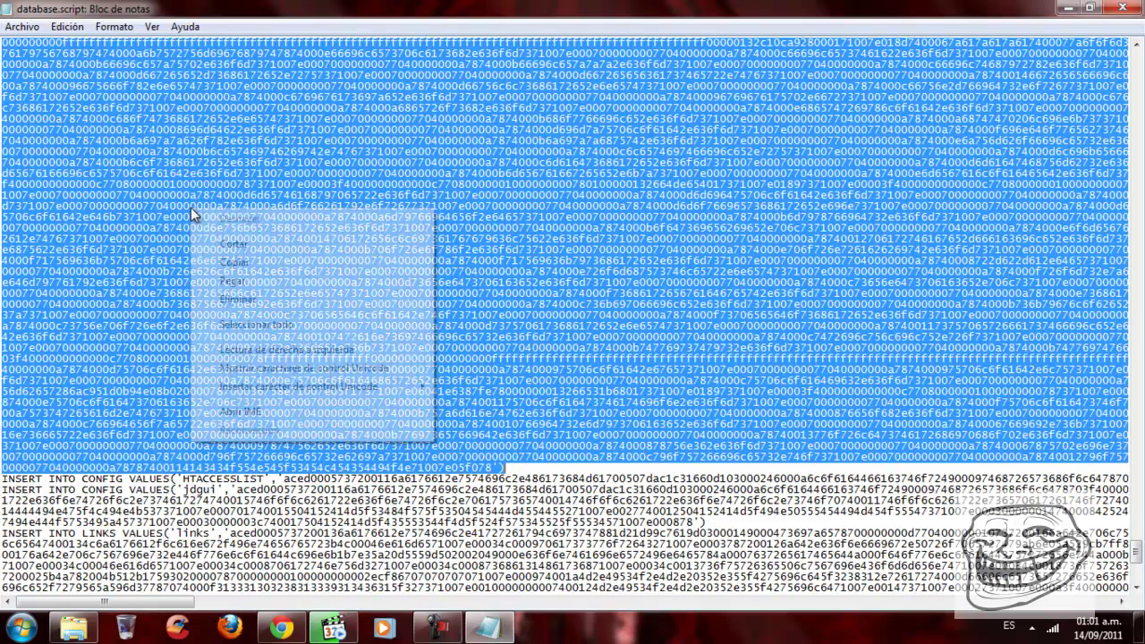
pyautogui.click(298, 262)
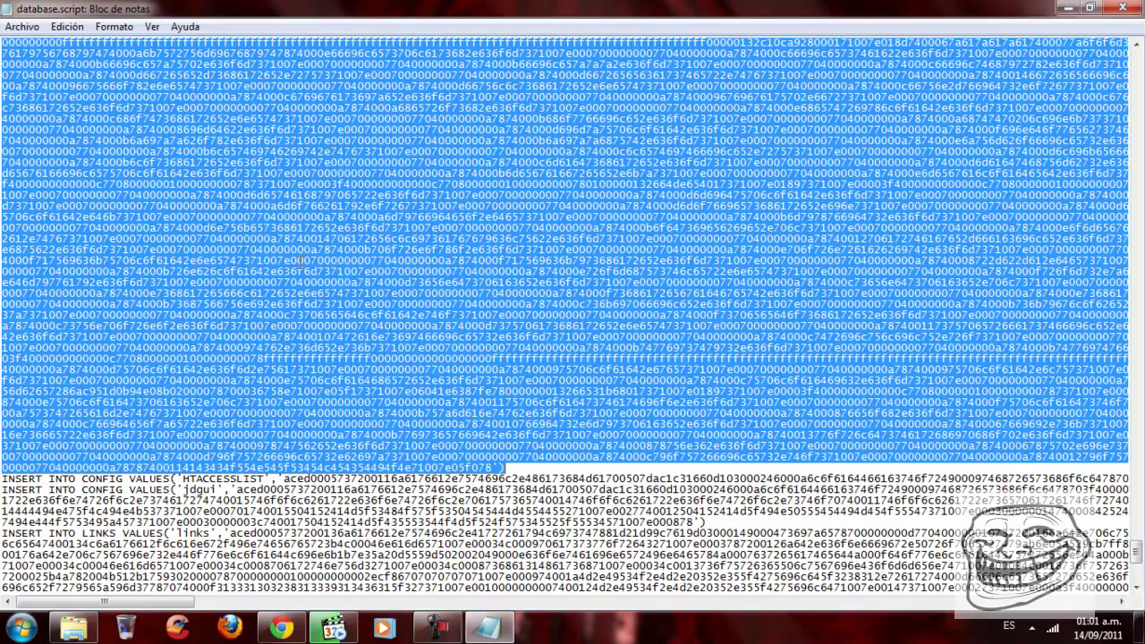
pyautogui.click(1132, 9)
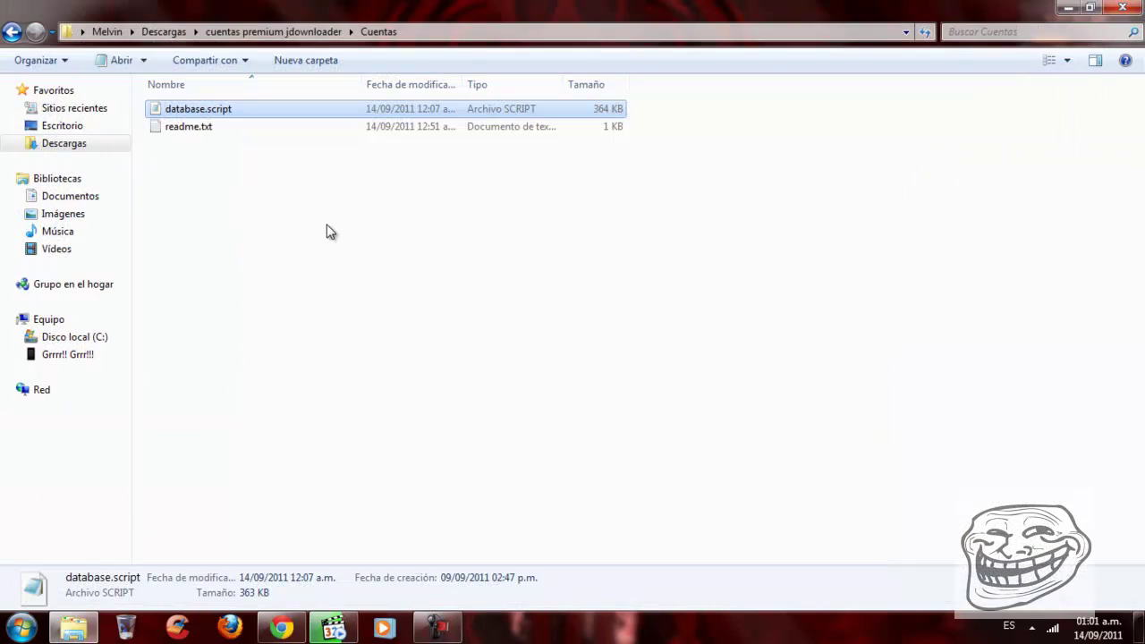
# Step: Navigate to C: > Archivos de programa (x86) > JDownloader > config
pyautogui.moveTo(50, 319)
pyautogui.click(61, 320)
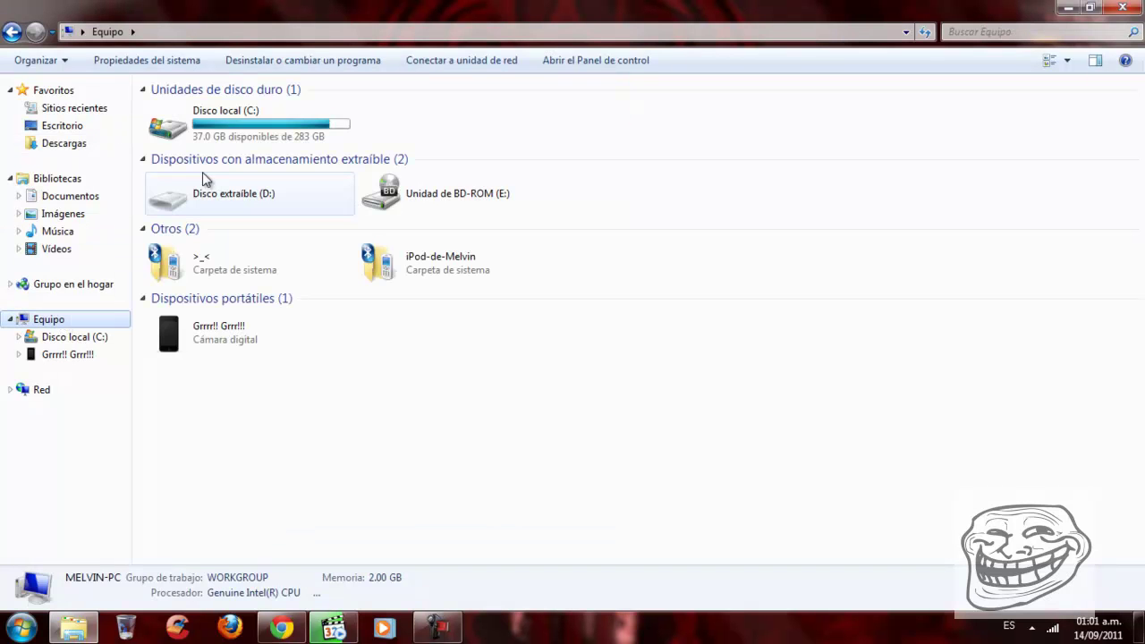
pyautogui.doubleClick(278, 121)
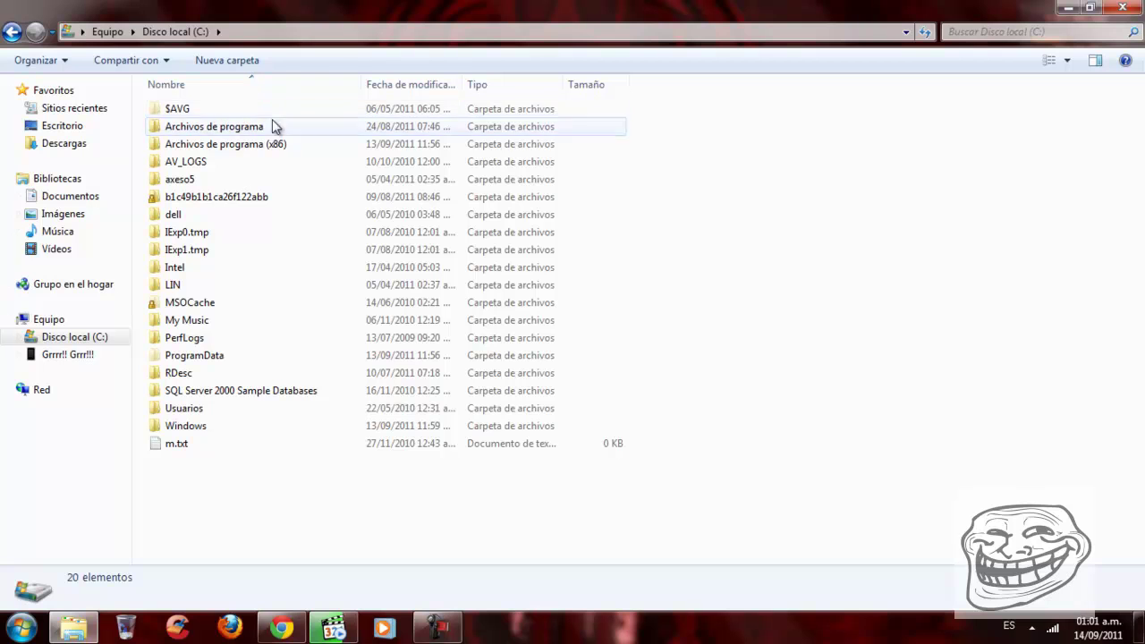
pyautogui.doubleClick(242, 148)
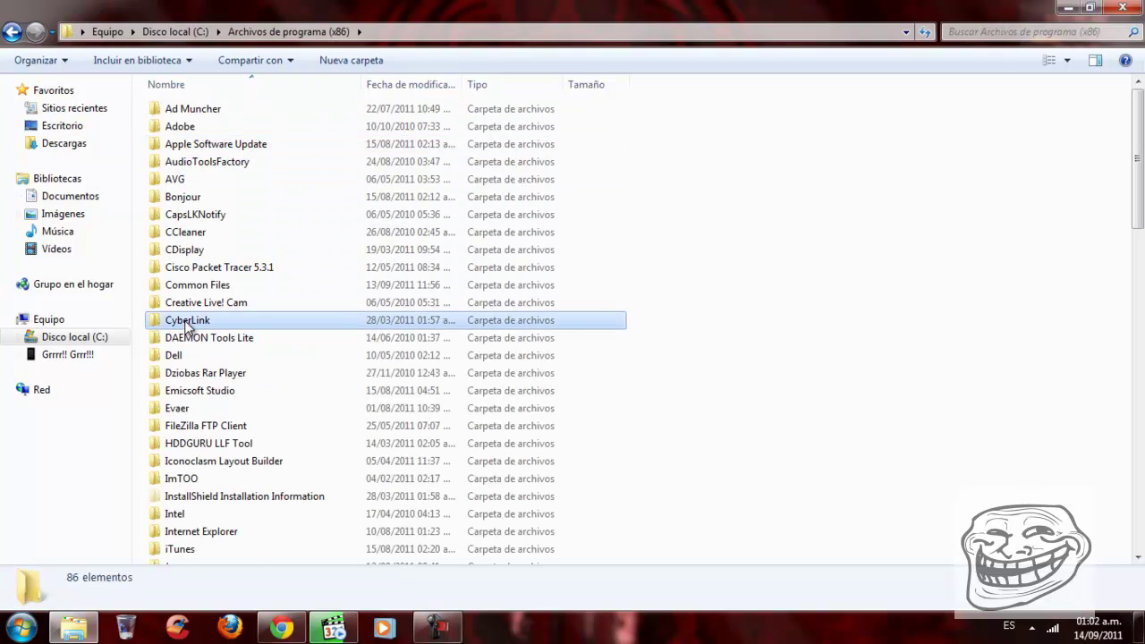
pyautogui.click(186, 324)
pyautogui.press('j')
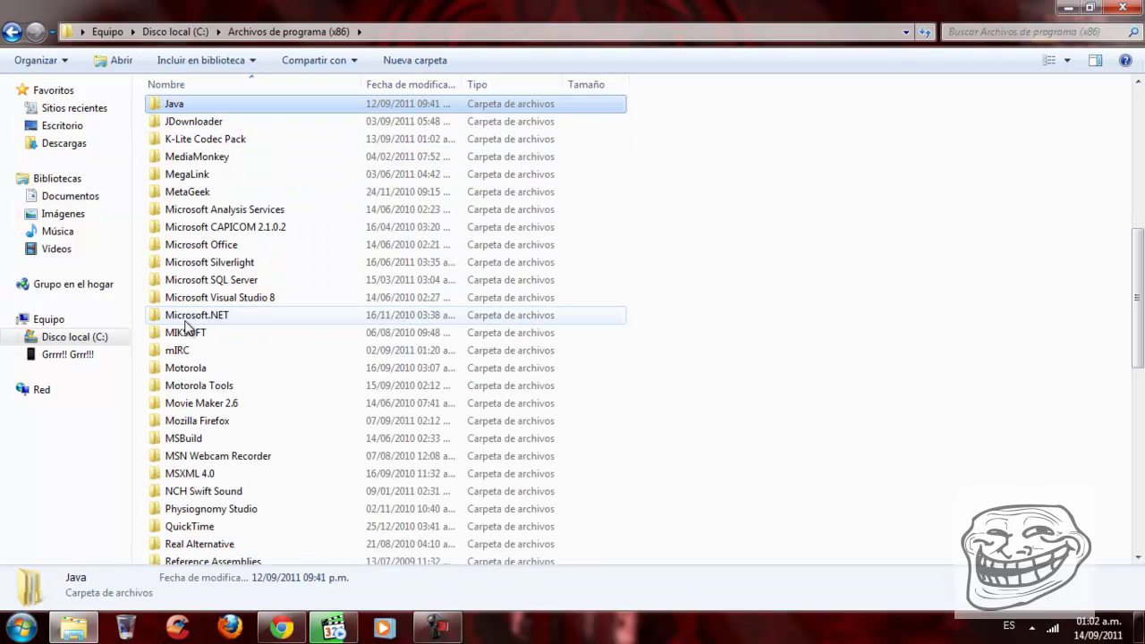
pyautogui.doubleClick(197, 123)
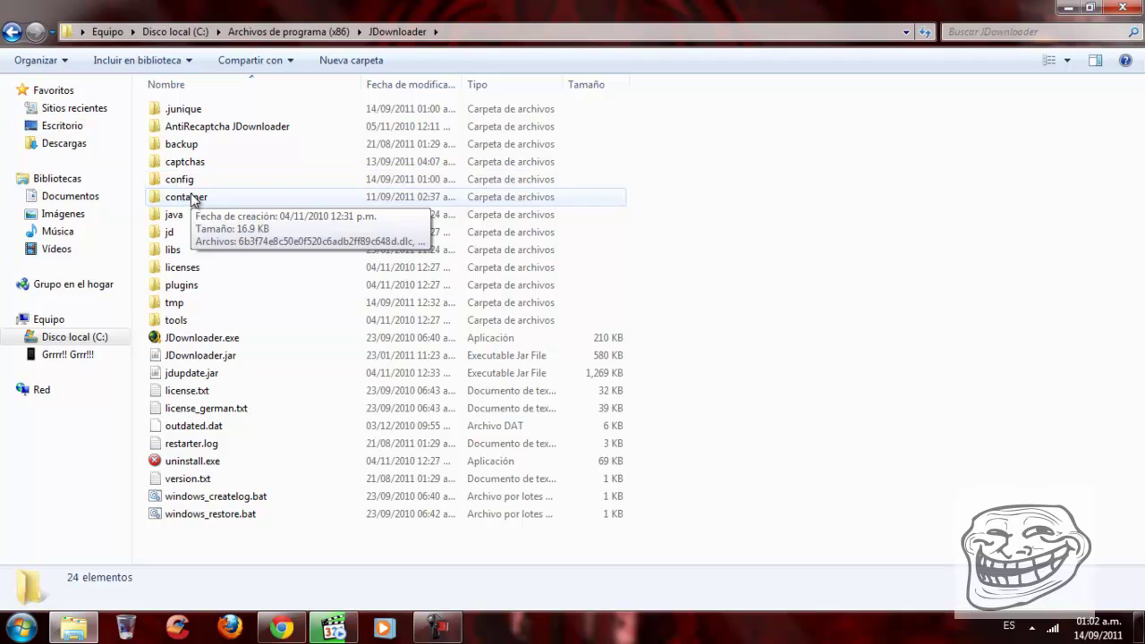
pyautogui.click(182, 188)
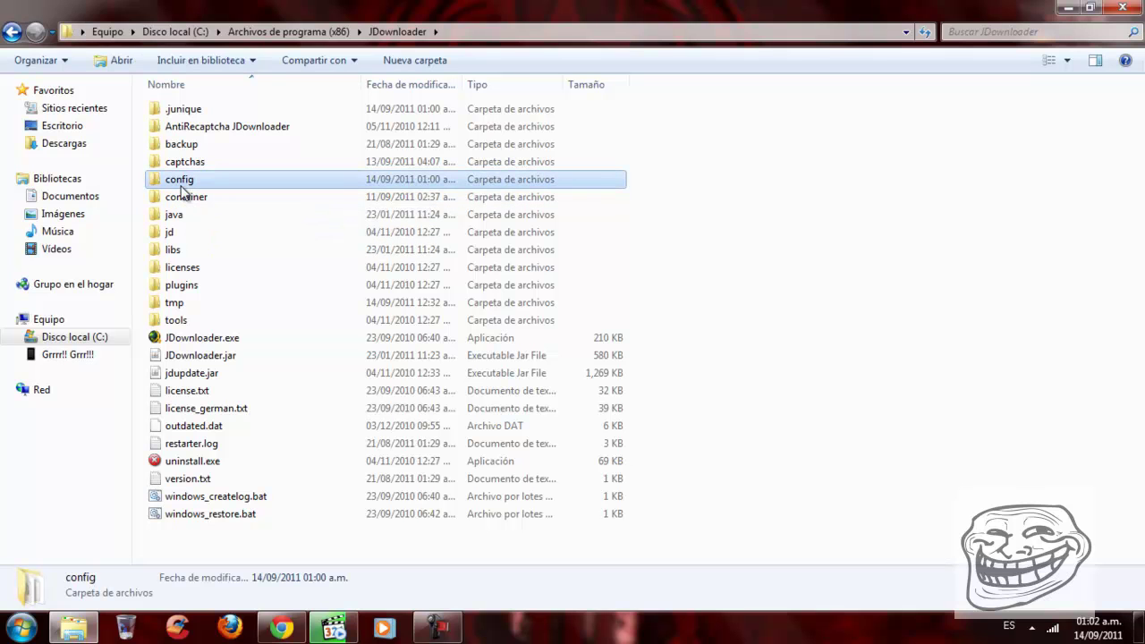
pyautogui.doubleClick(183, 188)
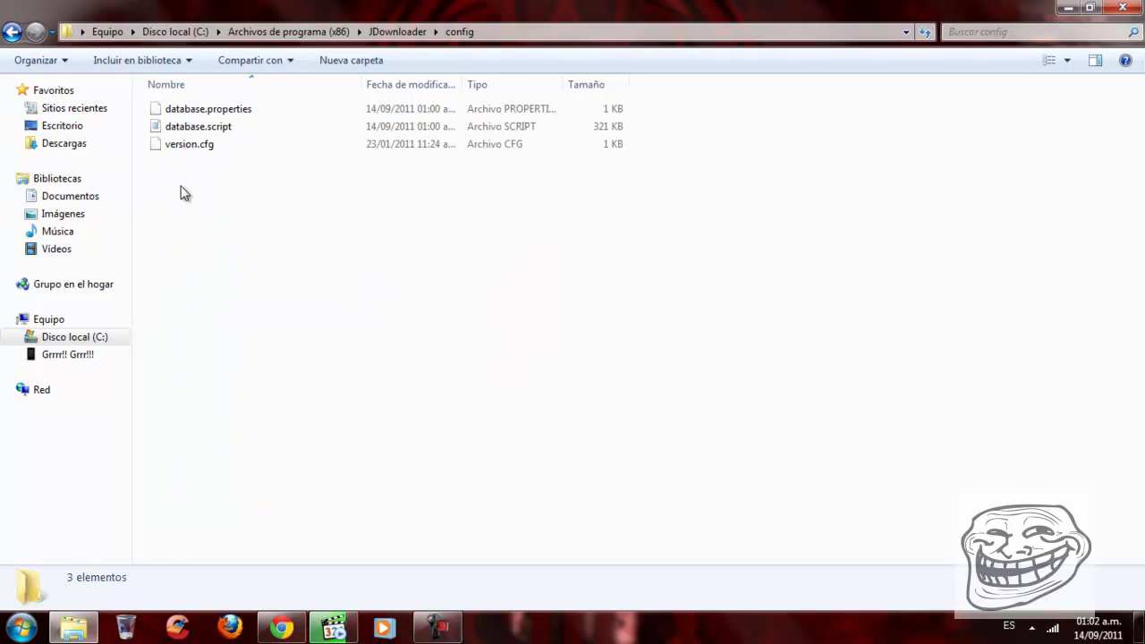
# Step: Open the config folder's database.script in Bloc de notas
pyautogui.click(204, 128)
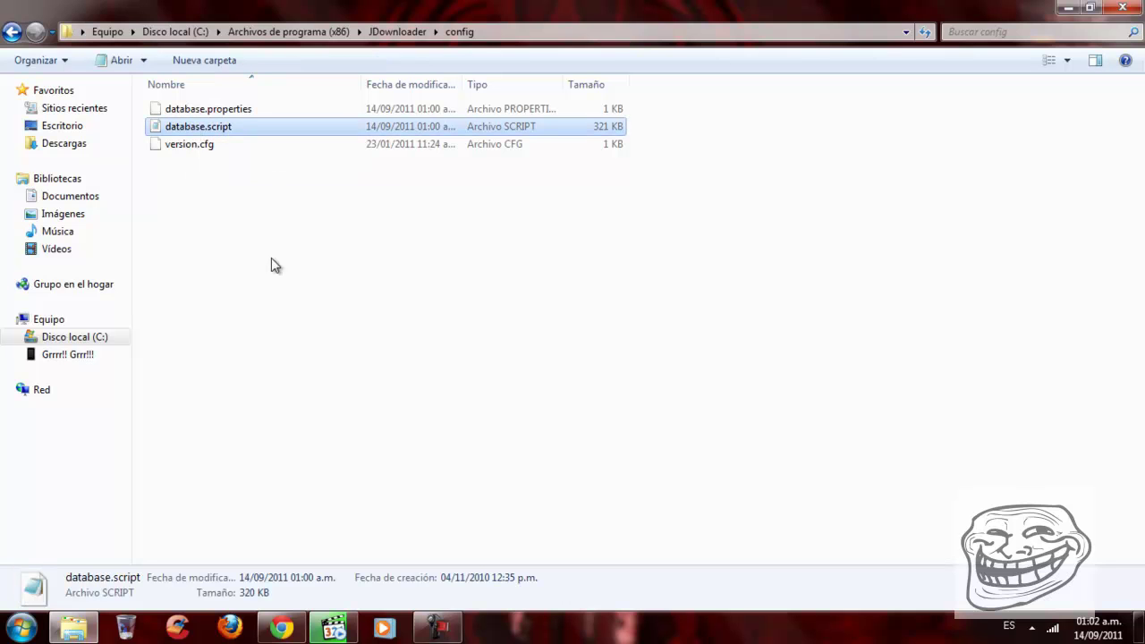
pyautogui.rightClick(187, 127)
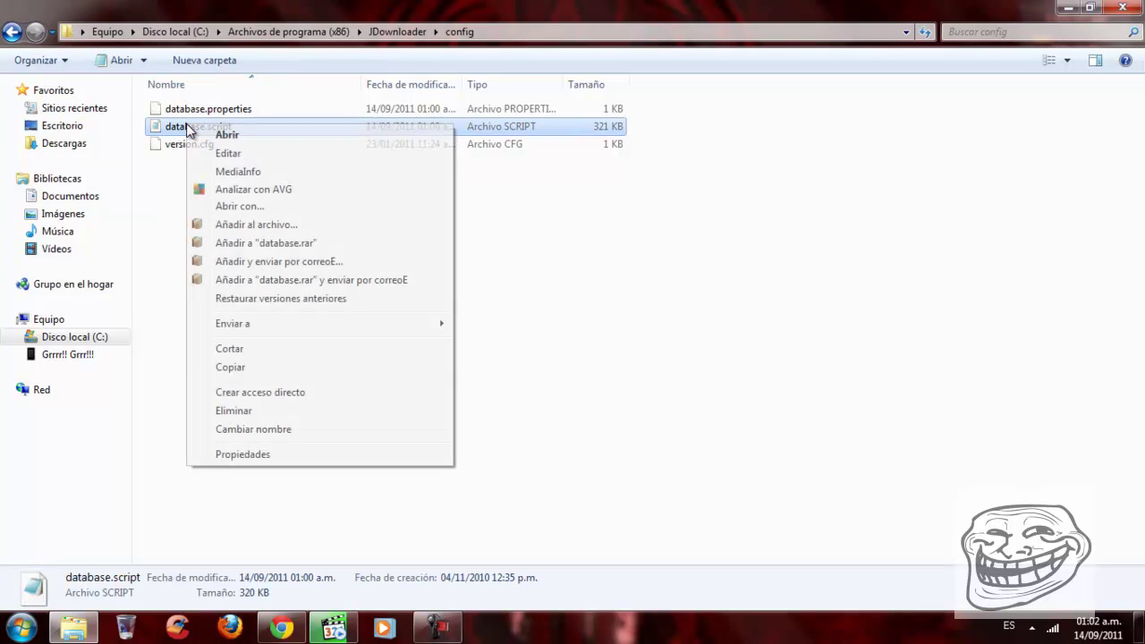
pyautogui.click(307, 206)
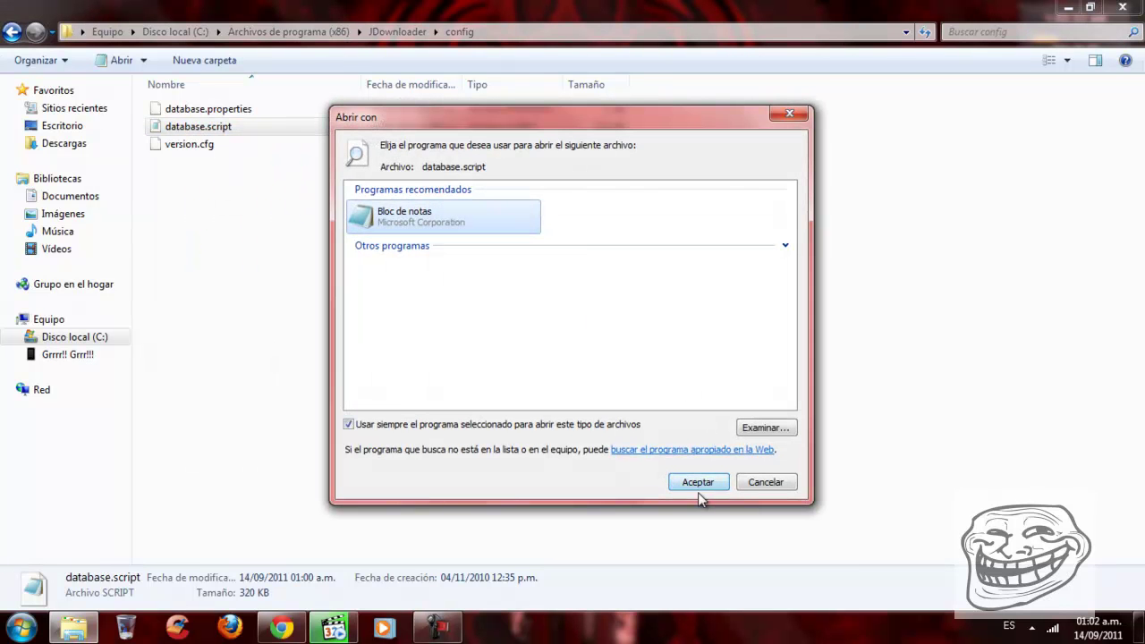
pyautogui.click(698, 484)
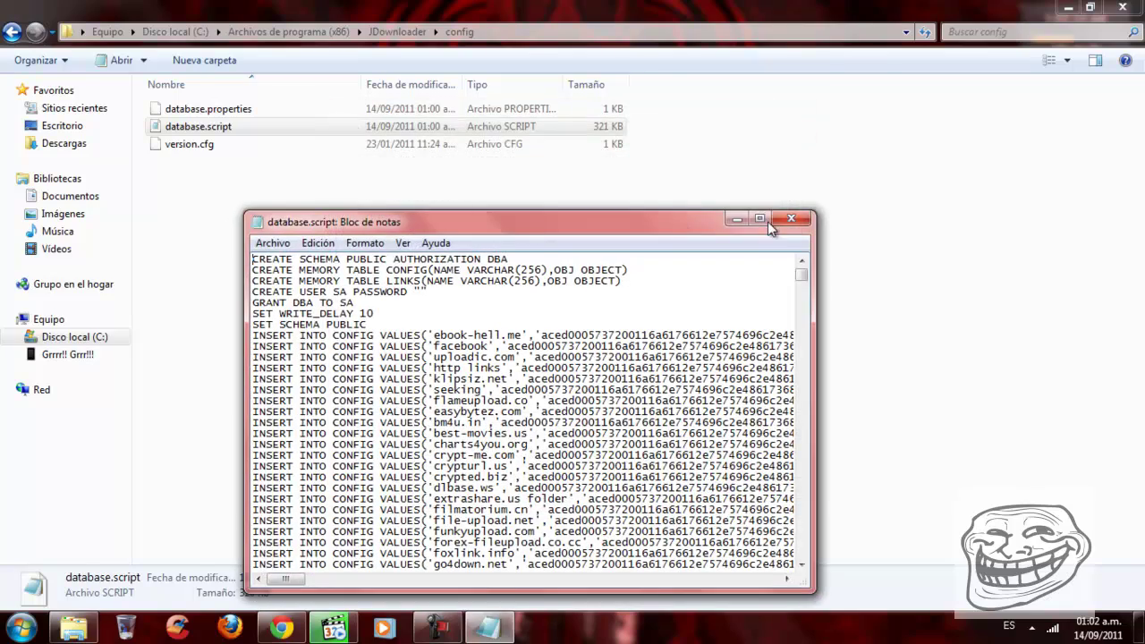
# Step: Maximize Notepad and find the 'account' entry with a search
pyautogui.click(770, 219)
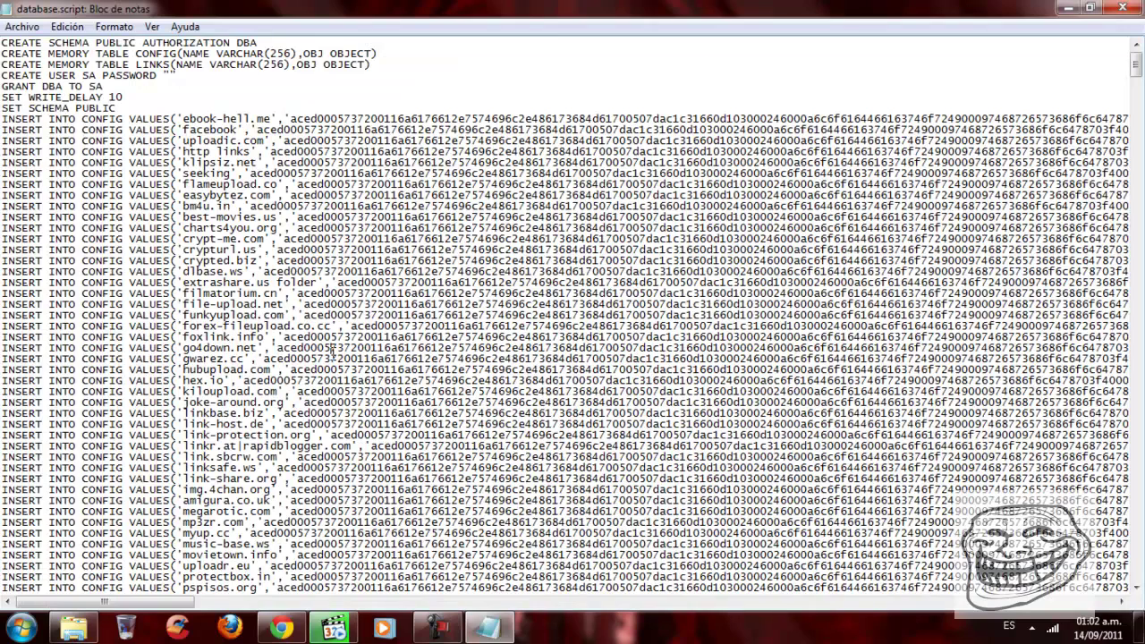
pyautogui.hotkey('ctrl', 'f')
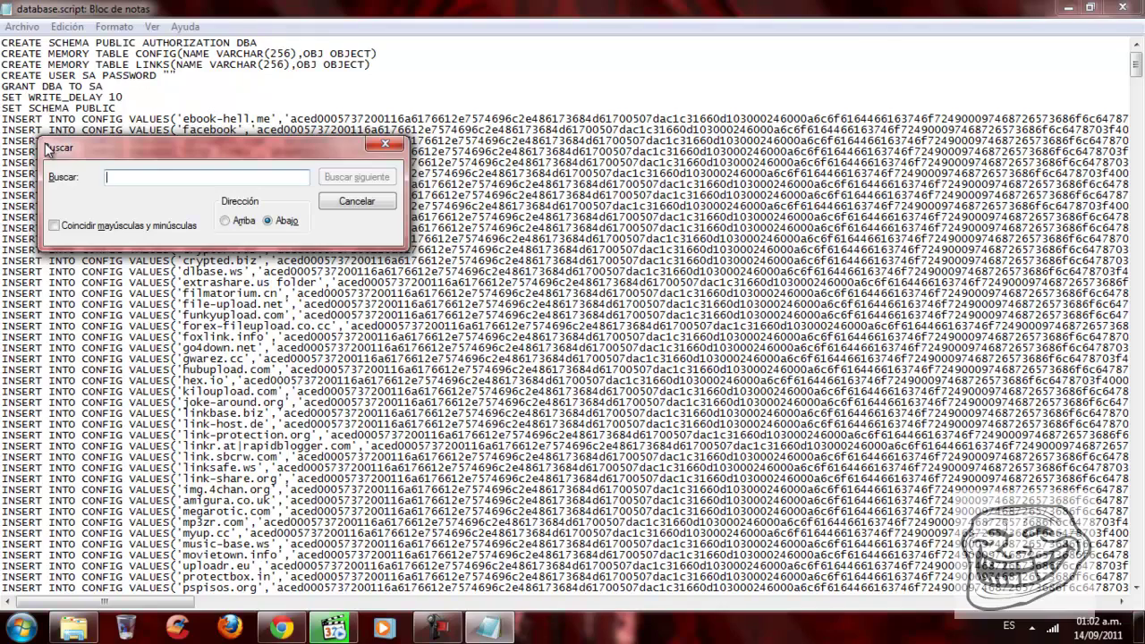
pyautogui.write('account')
pyautogui.press('Return')
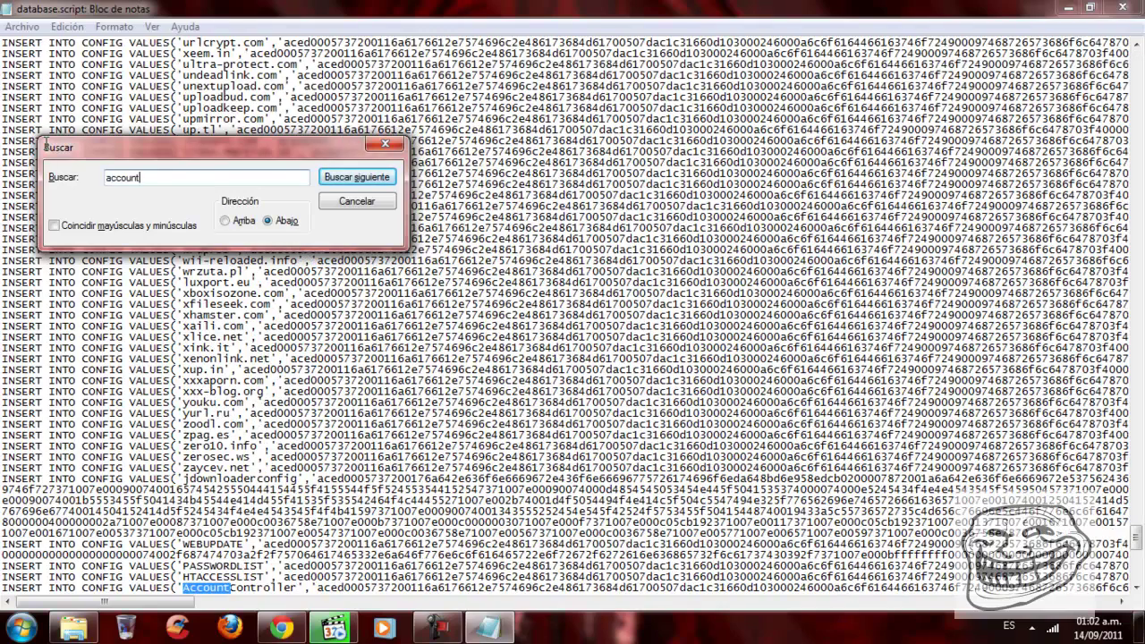
pyautogui.click(385, 144)
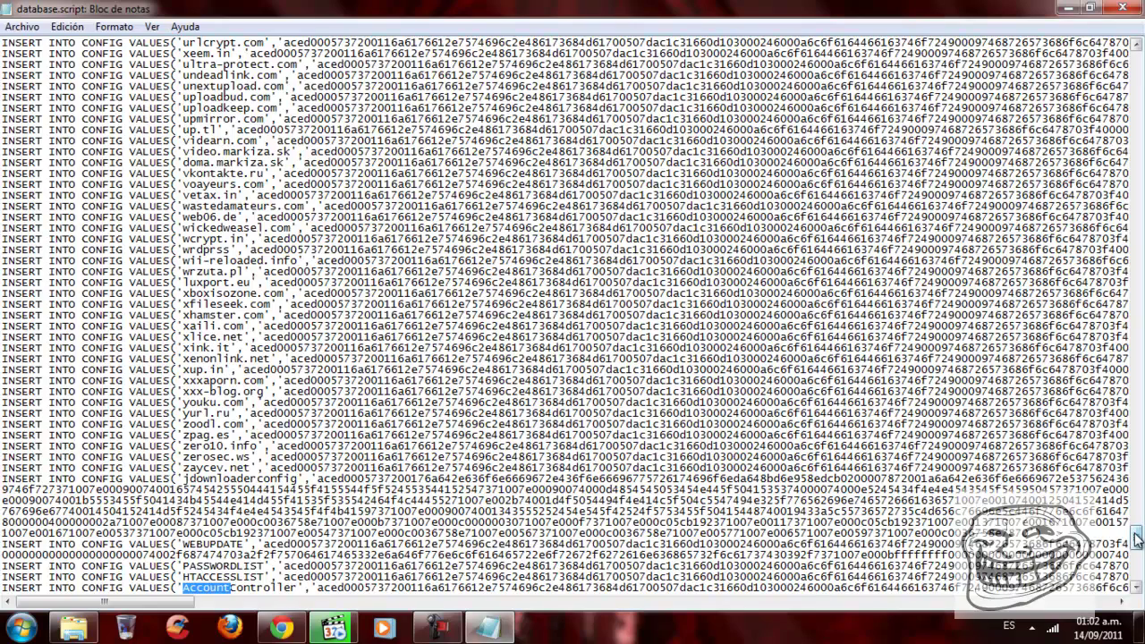
pyautogui.scroll(-4, 1136, 544)
pyautogui.scroll(-2, 1136, 544)
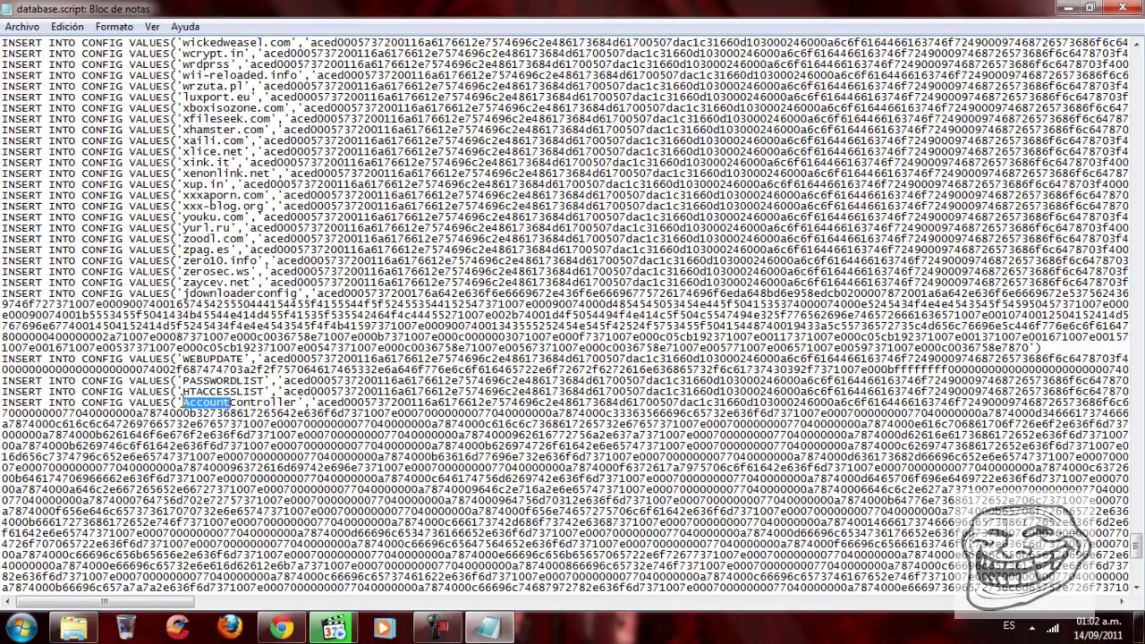
# Step: Select the whole AccountController hex value, up to the jdgui config entry
pyautogui.moveTo(183, 403)
pyautogui.mouseDown()
pyautogui.moveTo(204, 414)
pyautogui.moveTo(293, 606)
pyautogui.mouseUp()
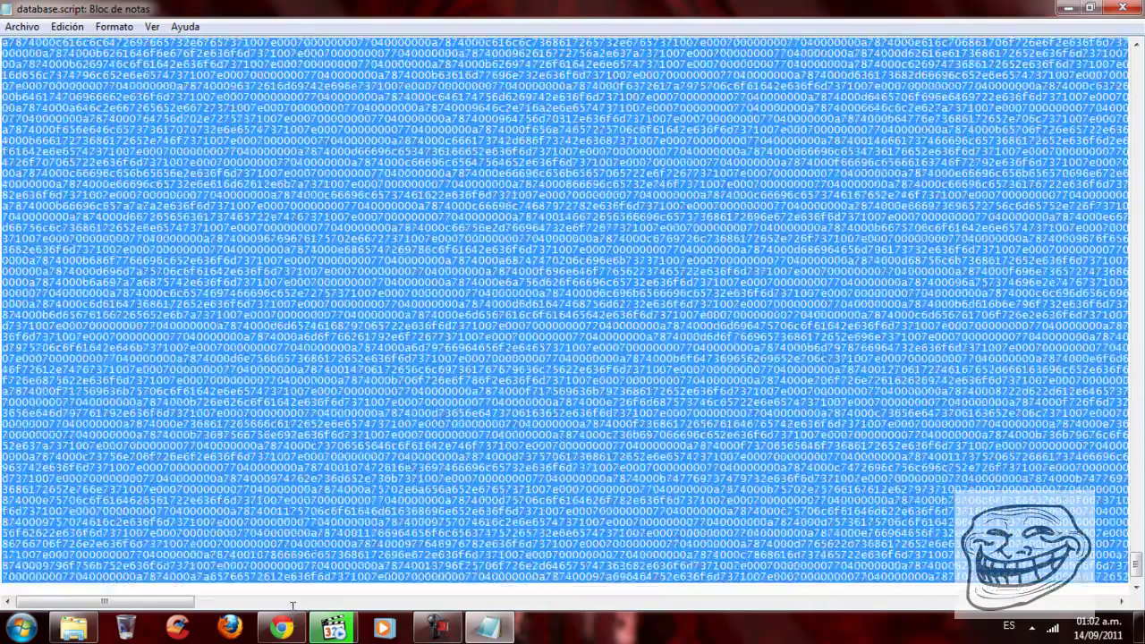
pyautogui.moveTo(293, 606)
pyautogui.mouseDown()
pyautogui.moveTo(278, 525)
pyautogui.moveTo(504, 525)
pyautogui.mouseUp()
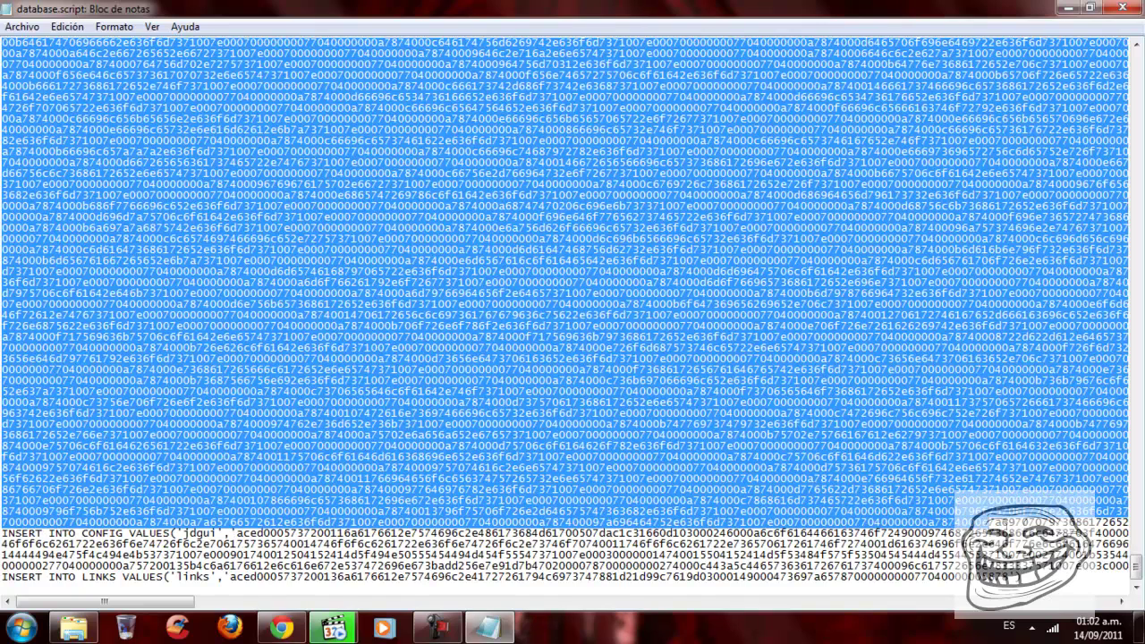
pyautogui.moveTo(504, 524); pyautogui.dragTo(1129, 526)
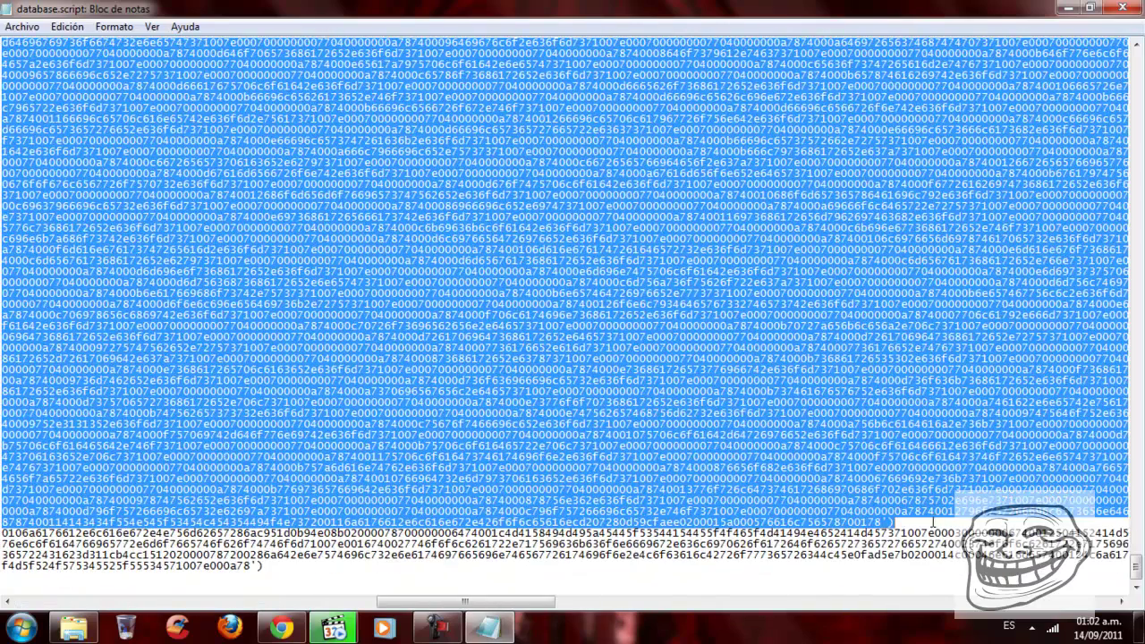
pyautogui.moveTo(413, 602)
pyautogui.mouseDown()
pyautogui.moveTo(398, 612)
pyautogui.moveTo(143, 604)
pyautogui.mouseUp()
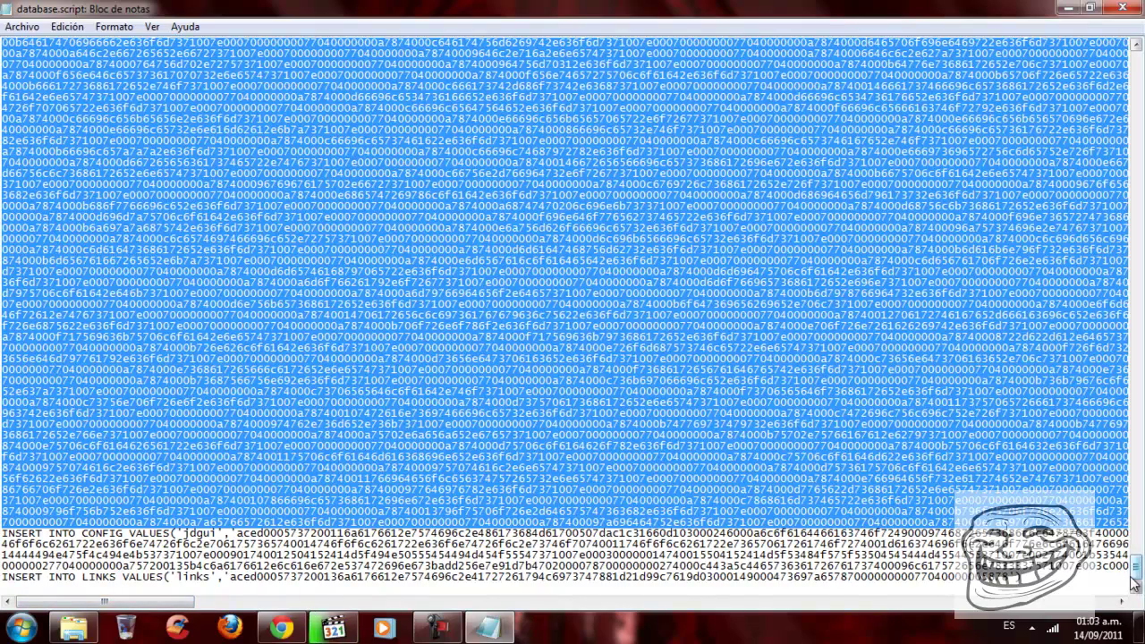
pyautogui.scroll(6, 1136, 572)
pyautogui.scroll(1, 1136, 573)
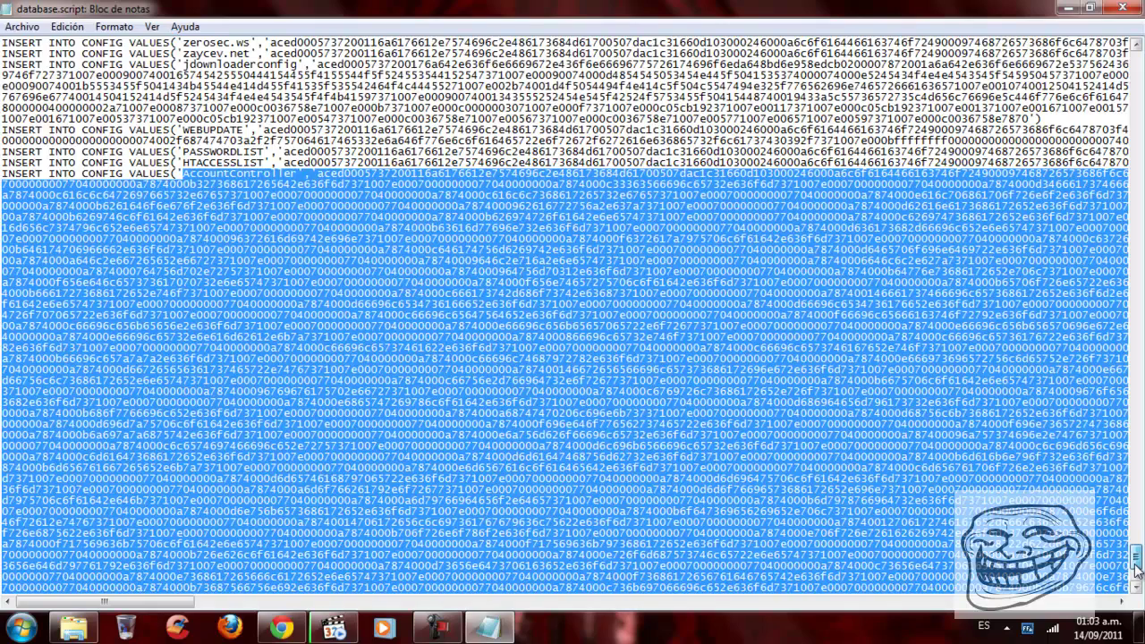
pyautogui.scroll(-6, 1137, 570)
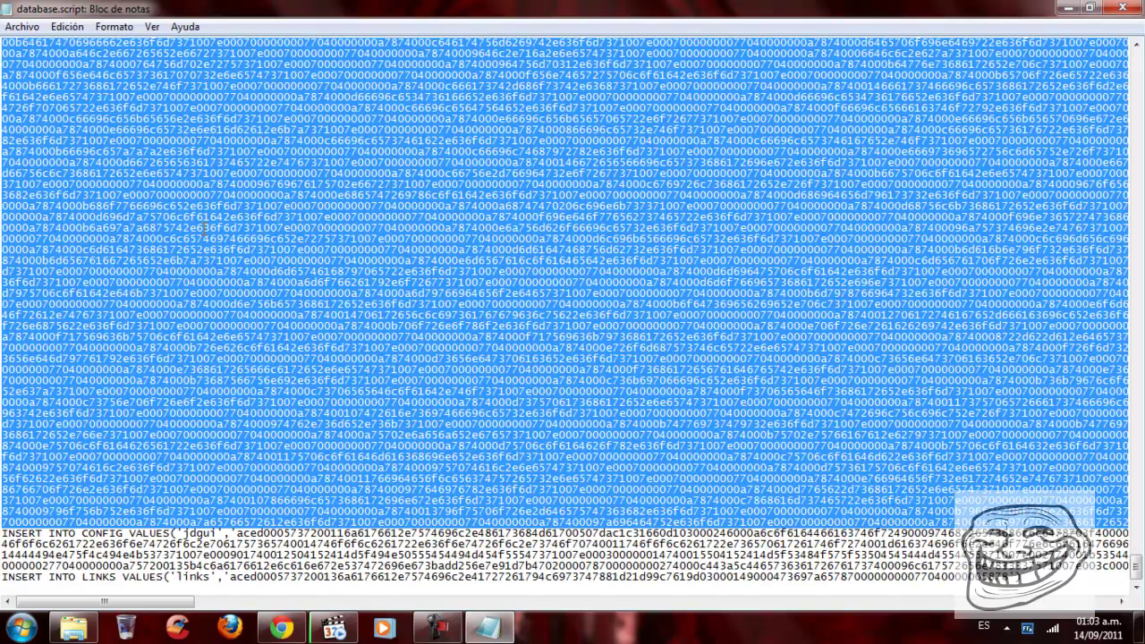
# Step: Paste the copied AccountController data over the selection and save database.script
pyautogui.rightClick(204, 228)
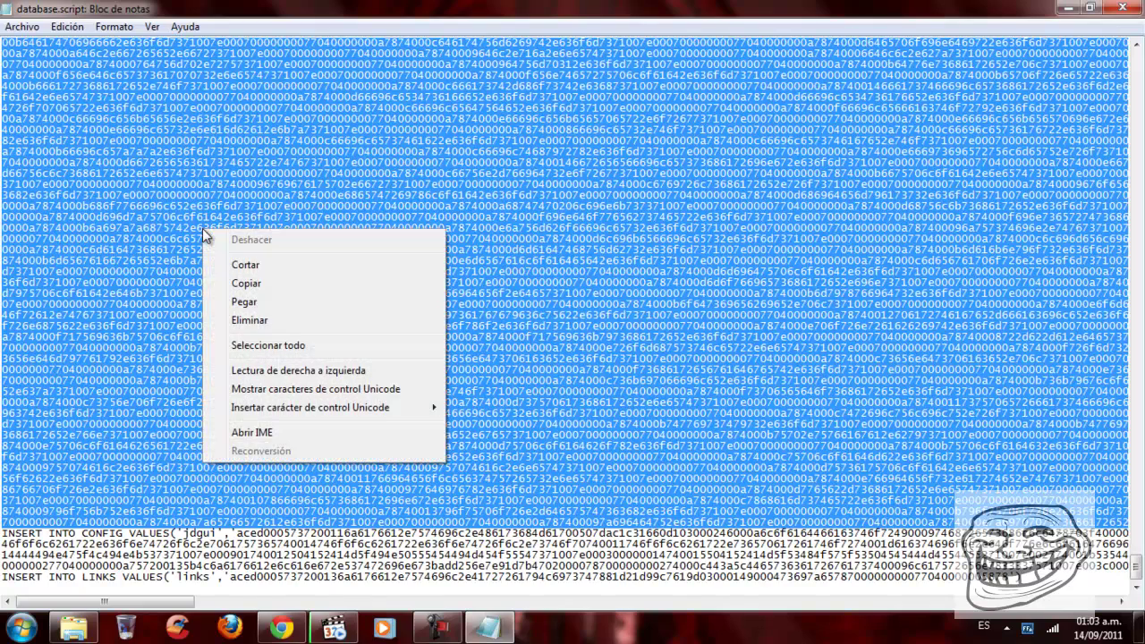
pyautogui.click(288, 301)
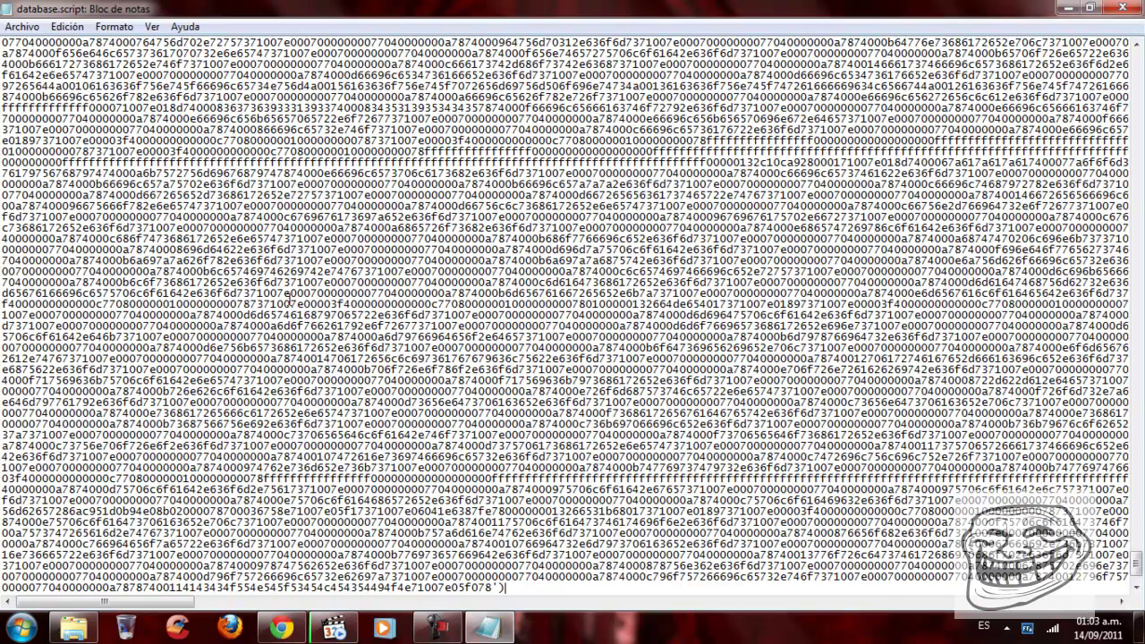
pyautogui.click(21, 26)
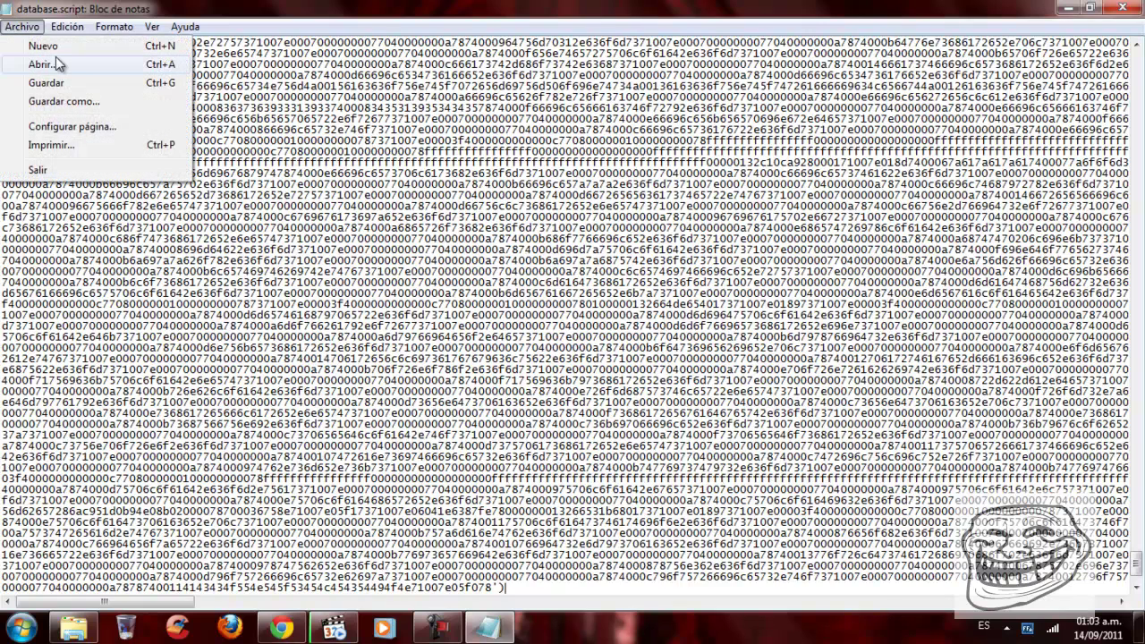
pyautogui.click(82, 82)
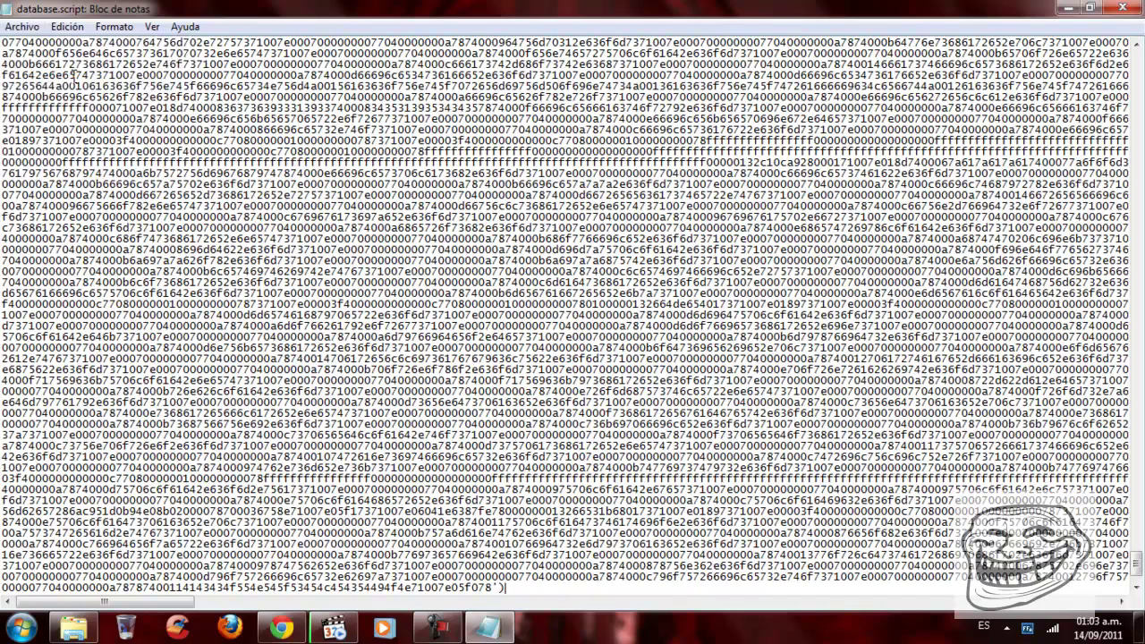
pyautogui.click(21, 27)
pyautogui.click(116, 83)
# Step: Close Notepad and Explorer, relaunch JDownloader from Start, and return to Chrome
pyautogui.click(1129, 8)
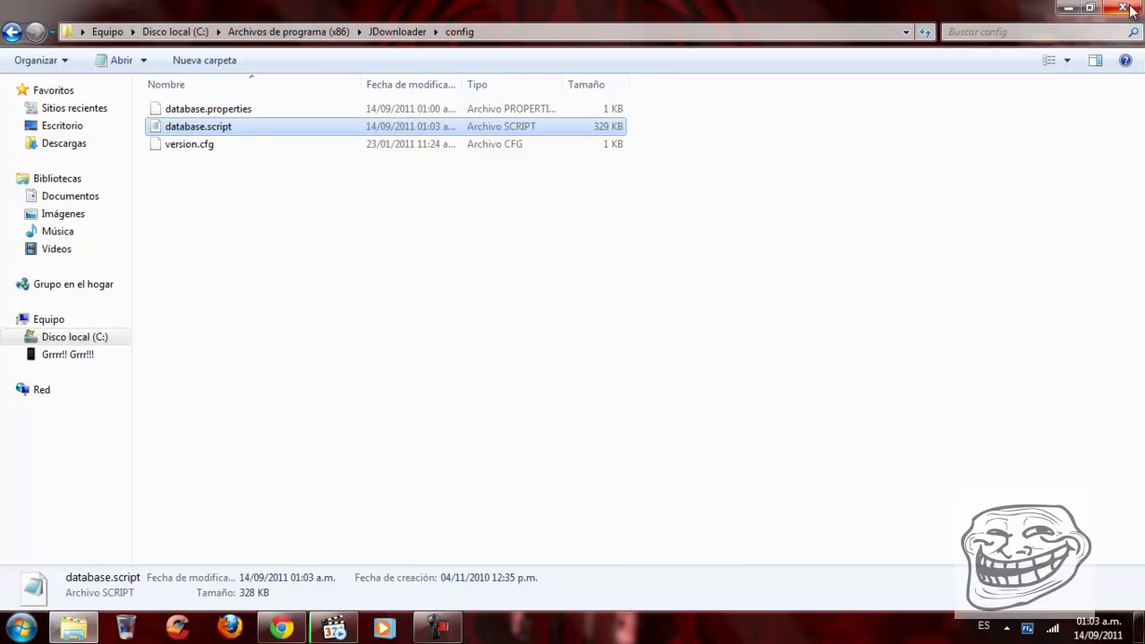
pyautogui.click(1129, 7)
pyautogui.click(4, 628)
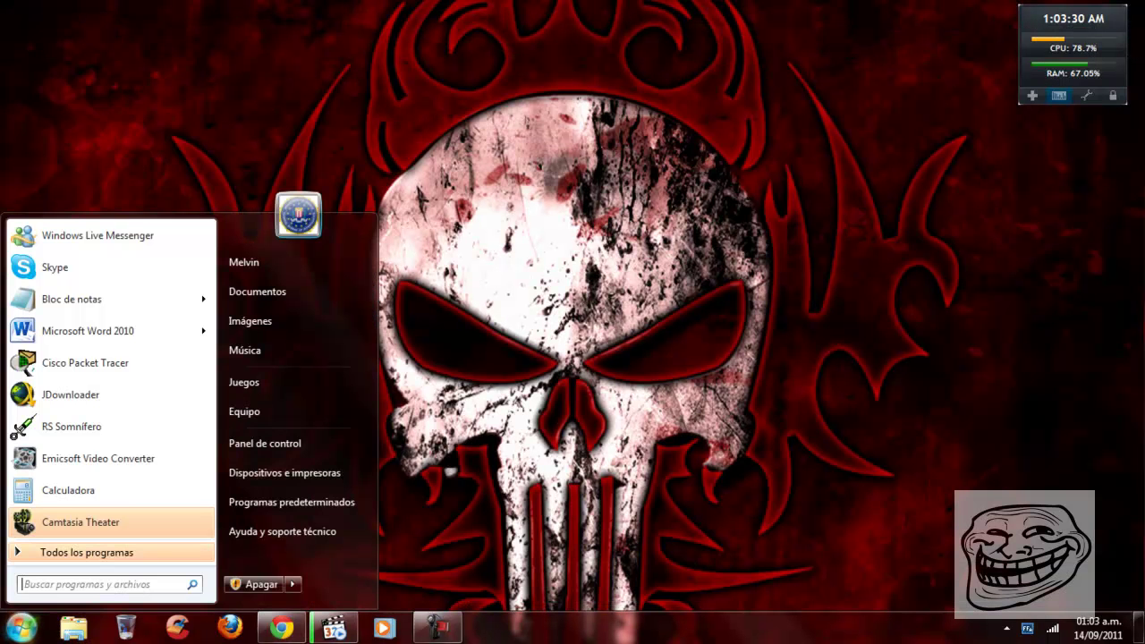
pyautogui.click(99, 394)
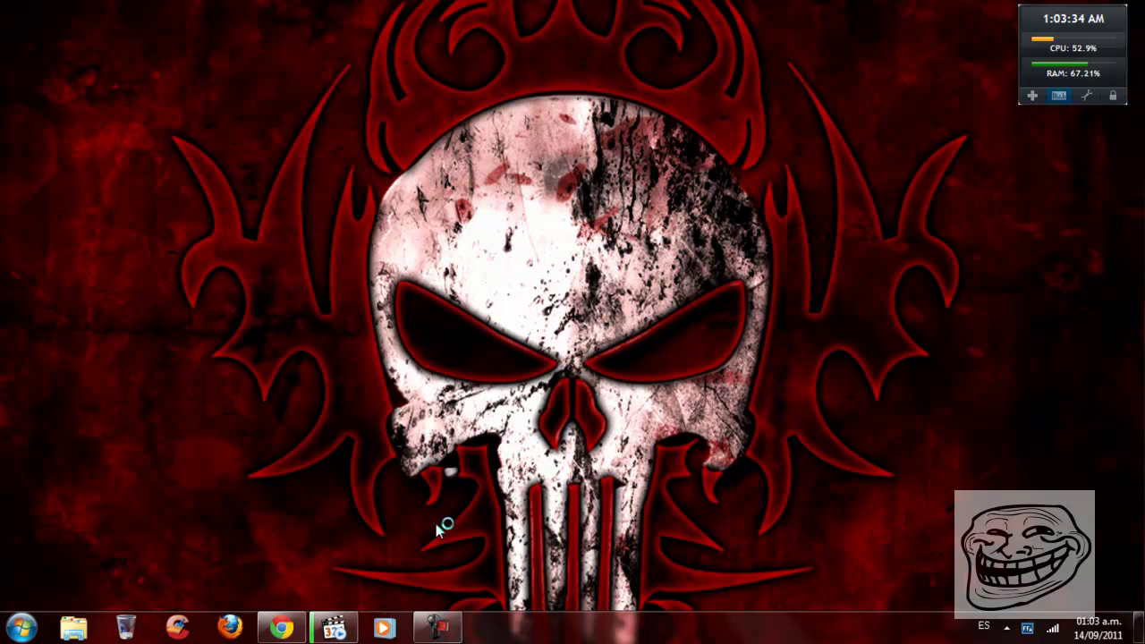
pyautogui.click(282, 628)
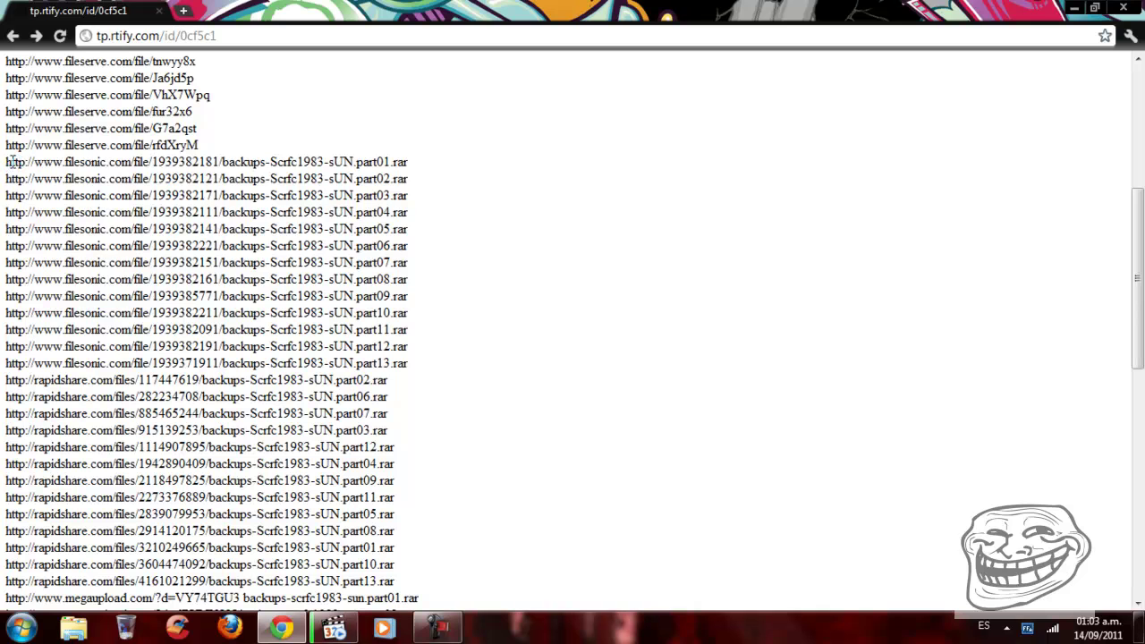
# Step: Select the filesonic part01–part13 links in Chrome, then minimize the browser
pyautogui.moveTo(7, 162); pyautogui.dragTo(410, 362)
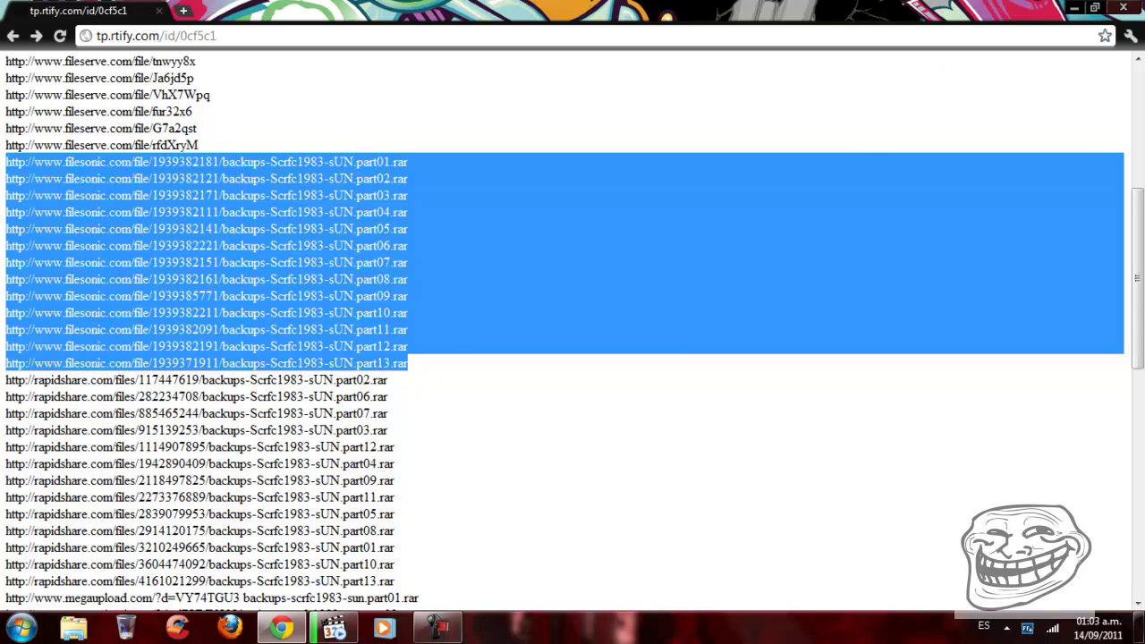
pyautogui.click(1074, 8)
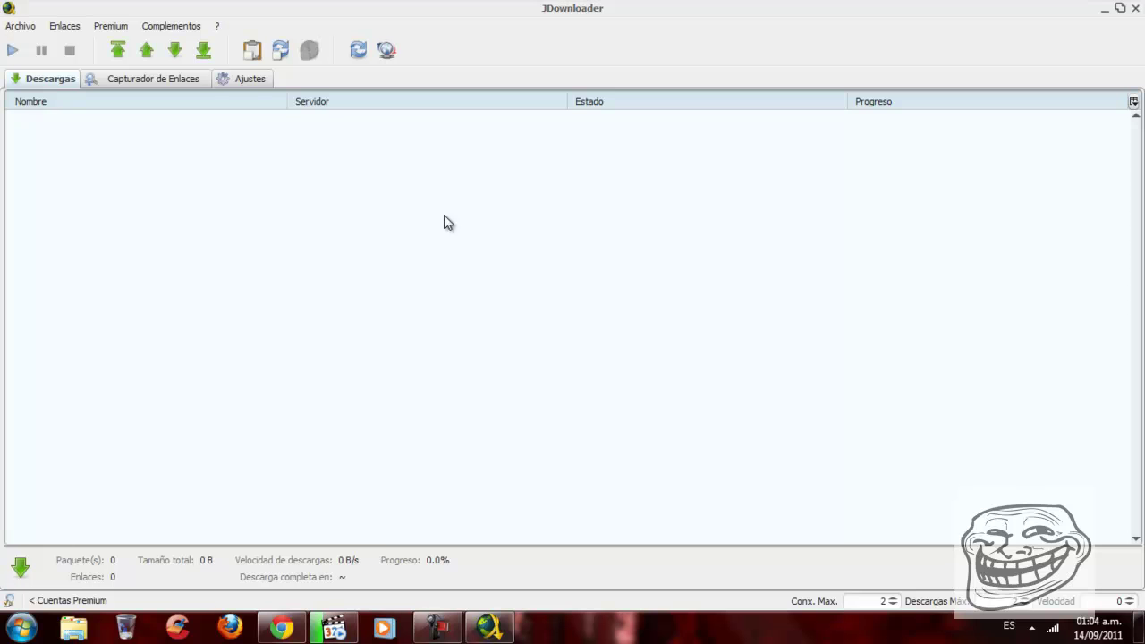
pyautogui.click(246, 79)
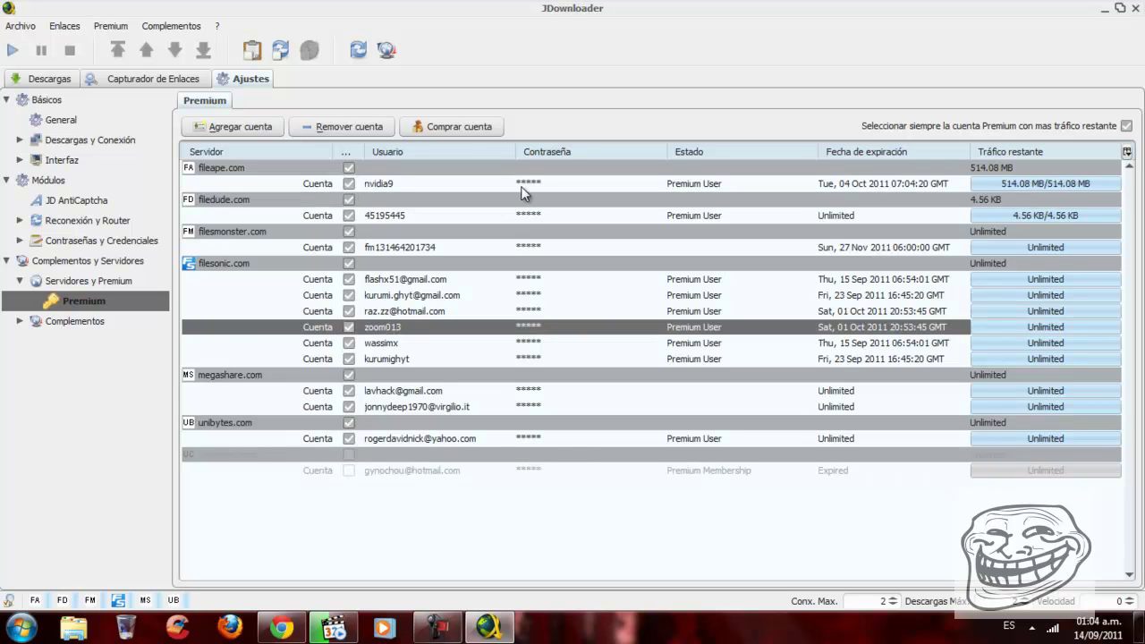
pyautogui.click(40, 83)
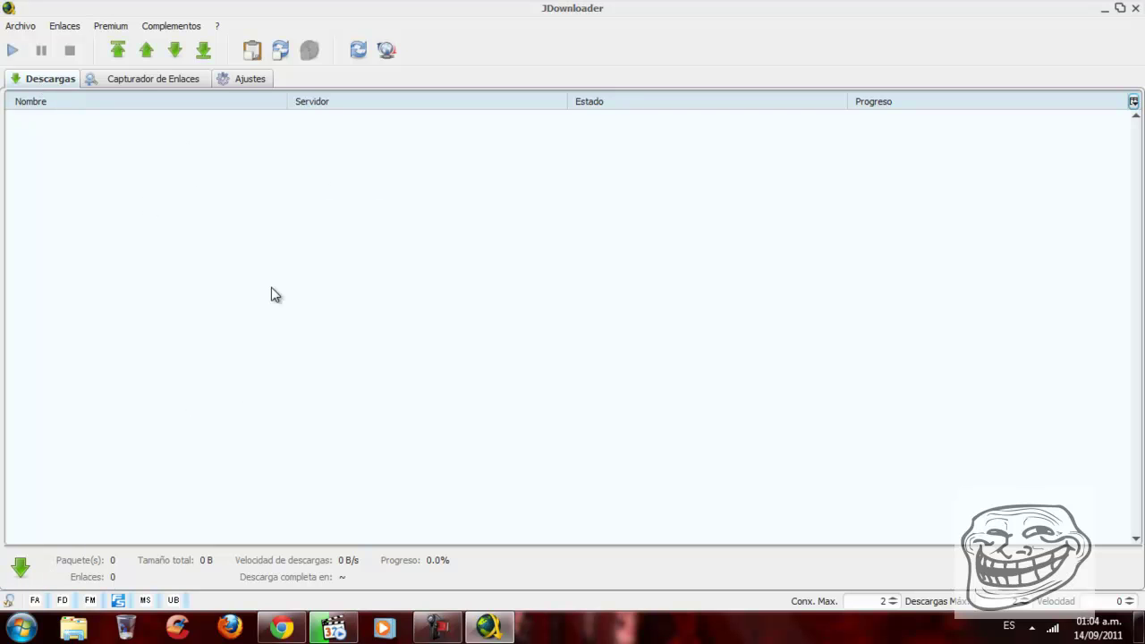
# Step: Paste the copied filesonic links into Capturador de Enlaces and analyse them into the 13-part backups-Scrfc1983-sUN package
pyautogui.click(131, 77)
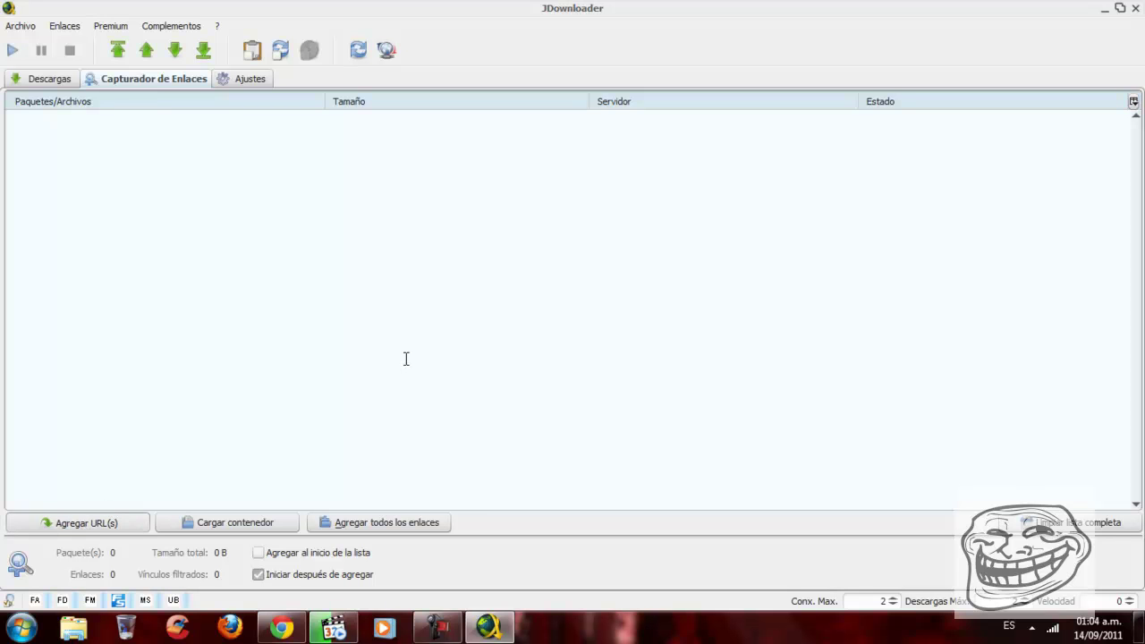
pyautogui.hotkey('ctrl', 'l')
pyautogui.click(600, 349)
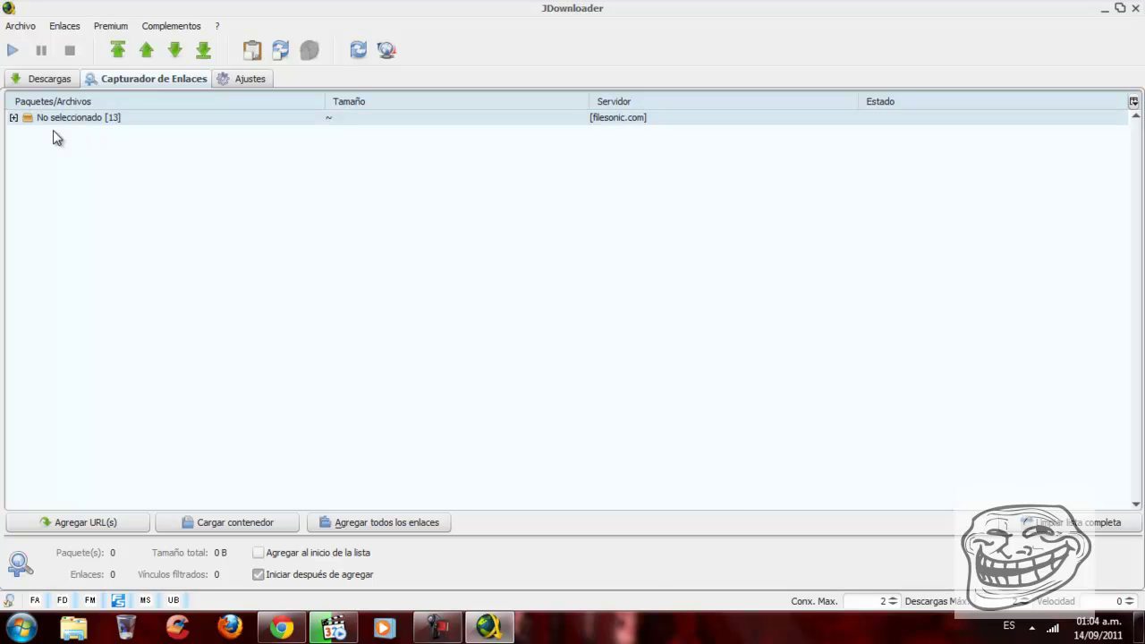
pyautogui.click(13, 52)
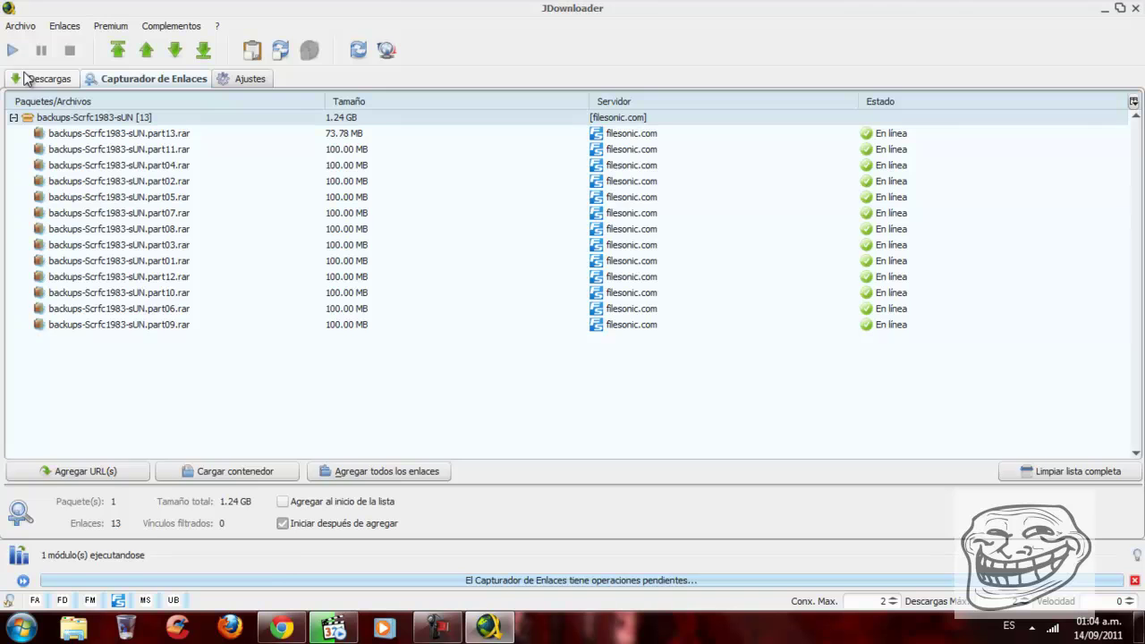
# Step: Start the backups-Scrfc1983-sUN download and expand it to watch part01 transferring
pyautogui.click(12, 51)
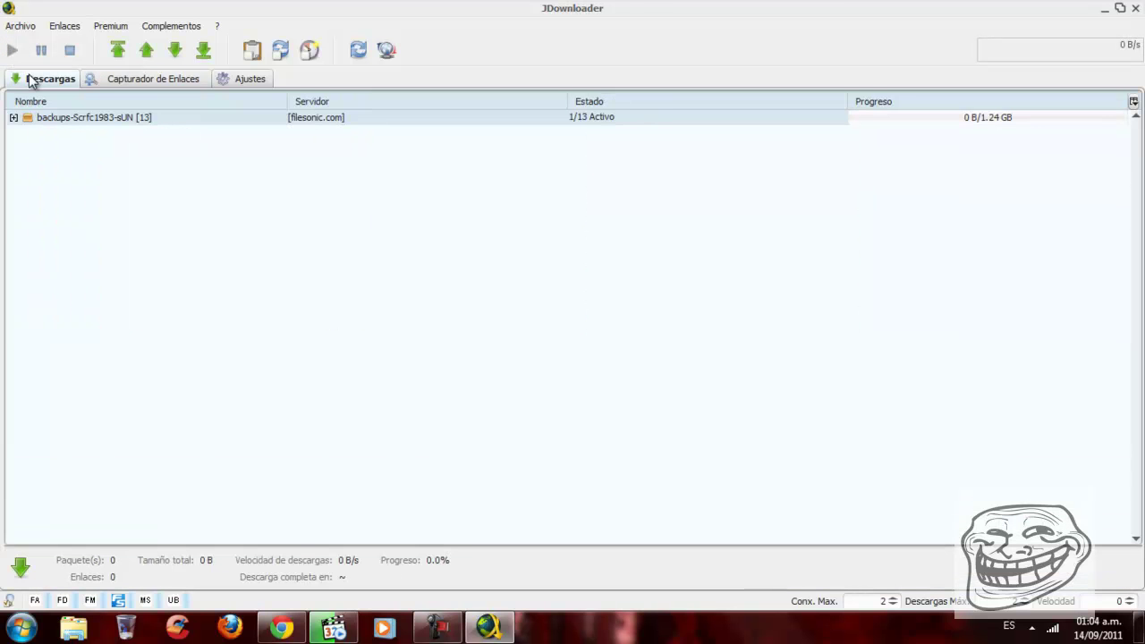
pyautogui.click(13, 117)
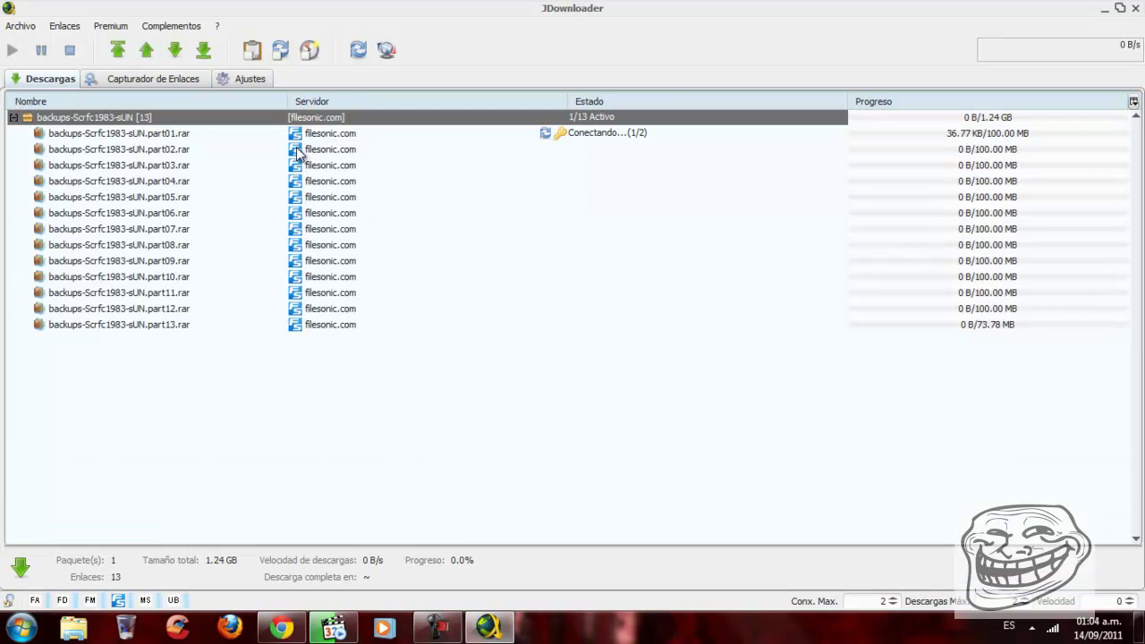
pyautogui.click(658, 136)
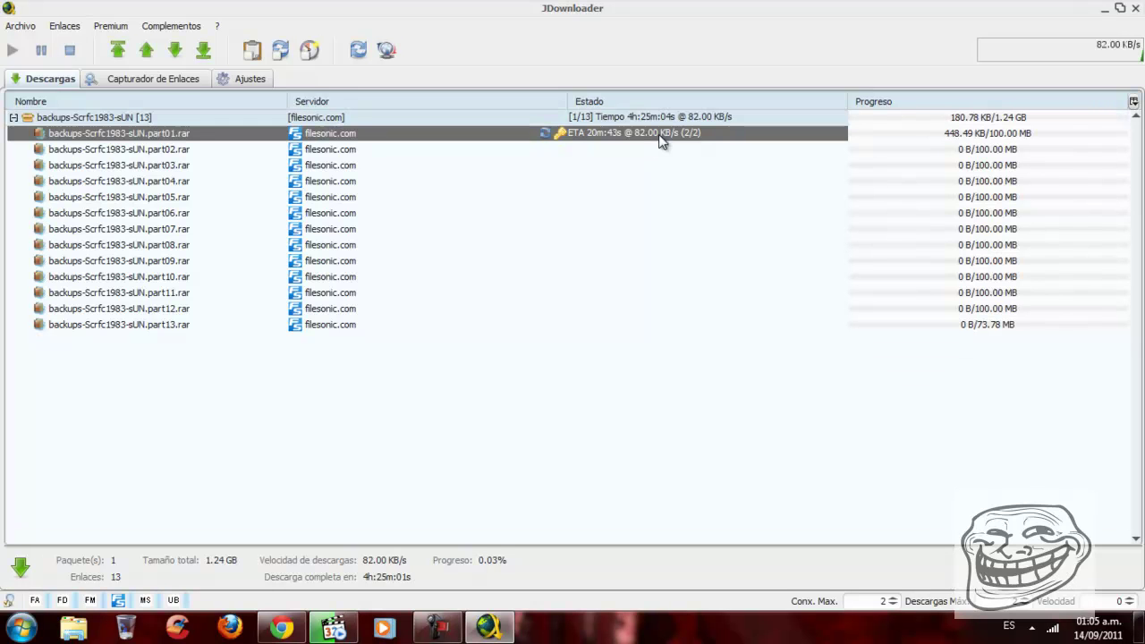